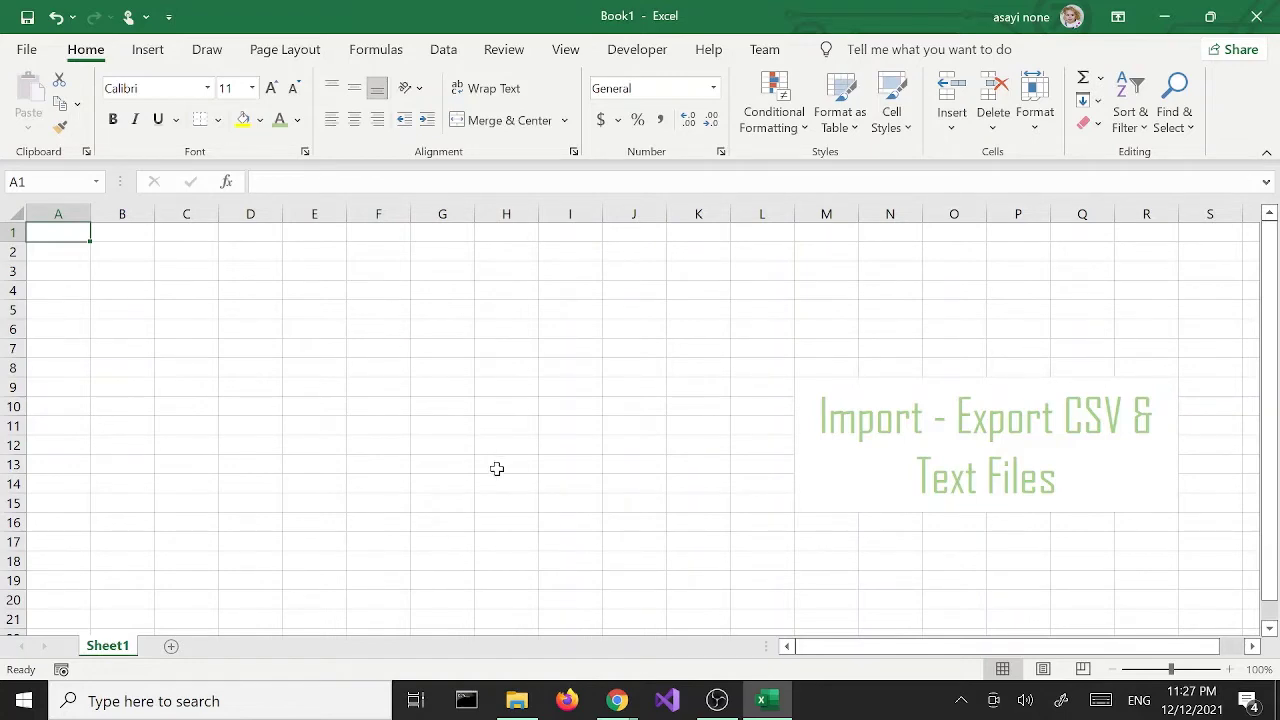
Step: Preview Book2.csv's contents in the xml folder, then return to the Excel workbook
left_click(518, 700)
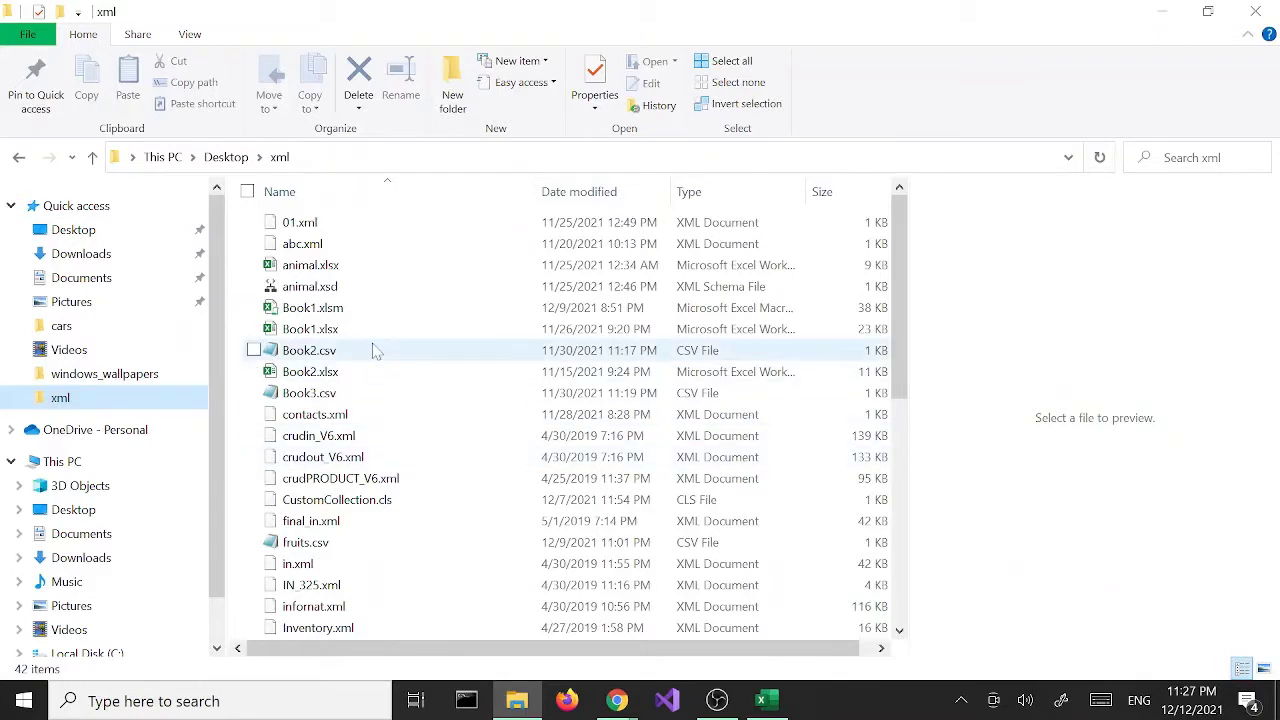
left_click(372, 351)
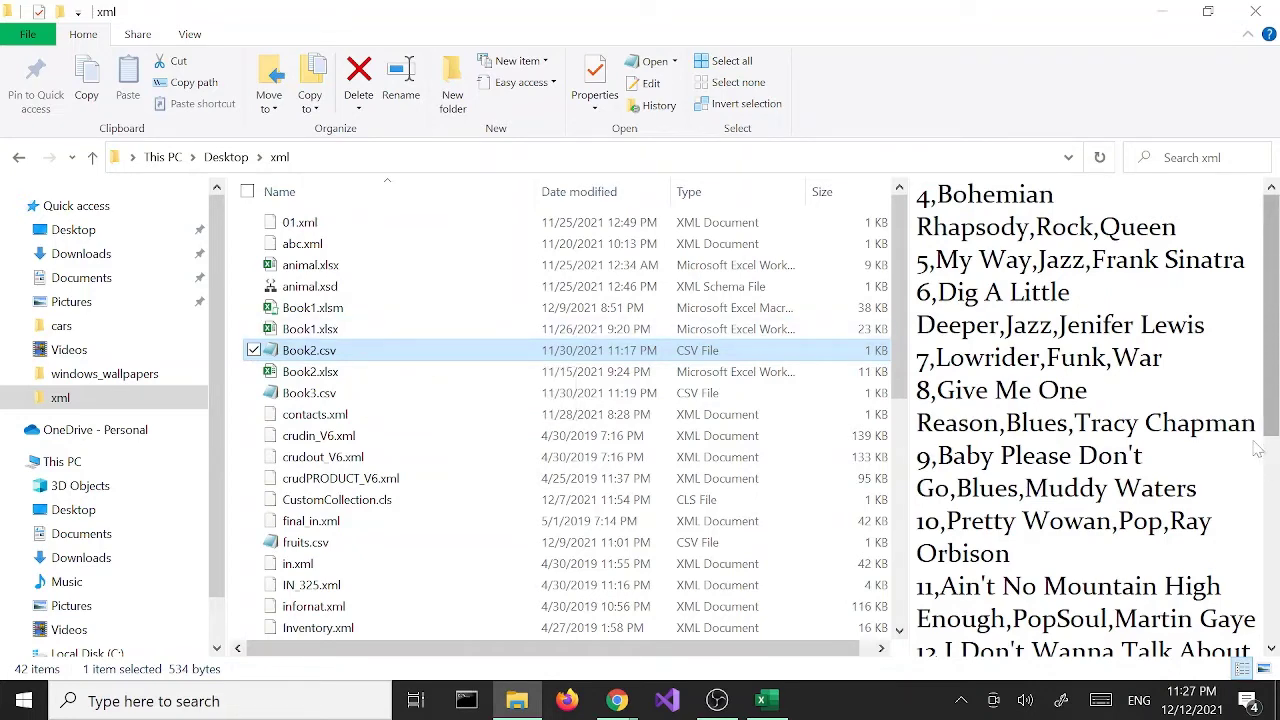
scroll(1270, 455, "down", 3)
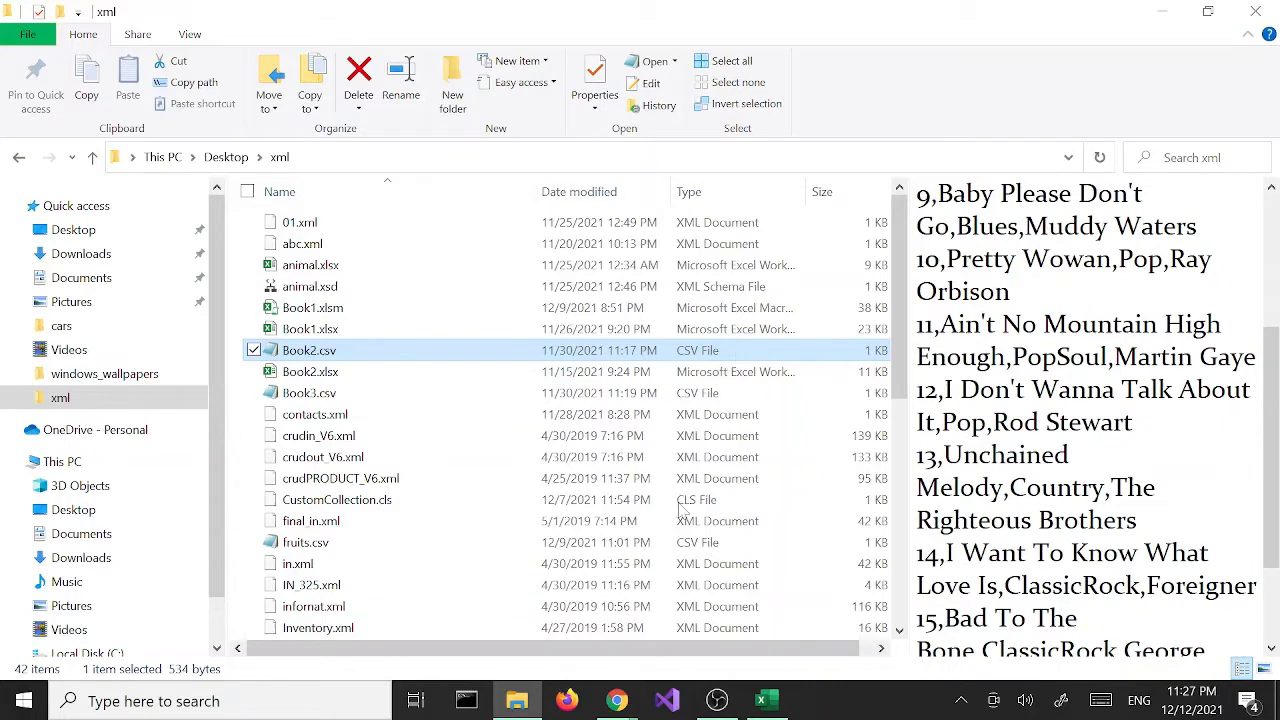
left_click(767, 700)
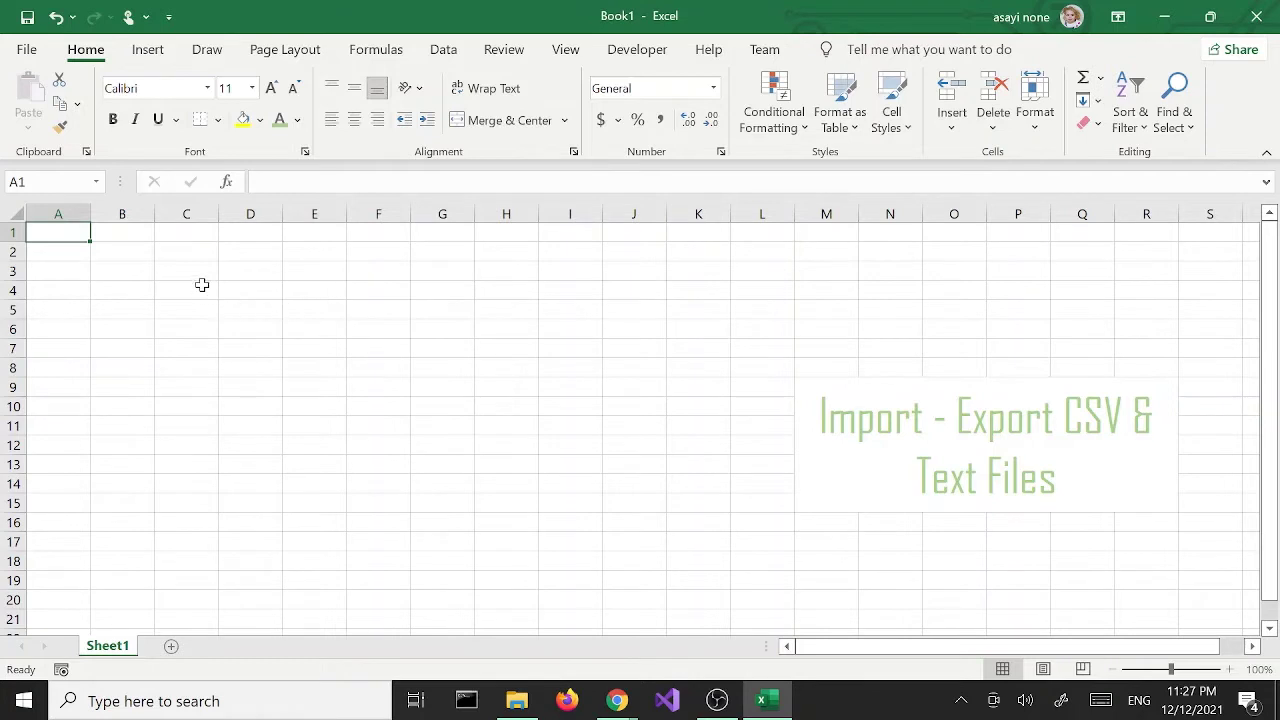
Step: Start a From Text/CSV import on the Data tab and pick Book2.csv
left_click(443, 50)
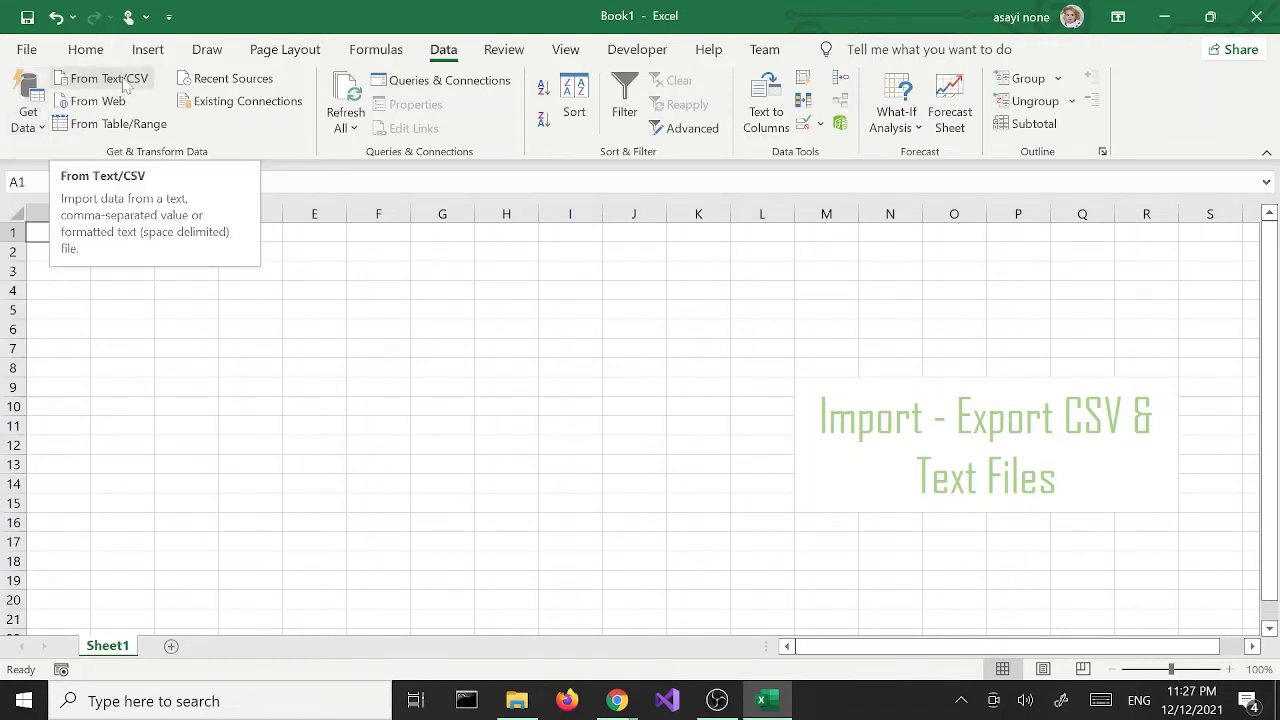
left_click(108, 78)
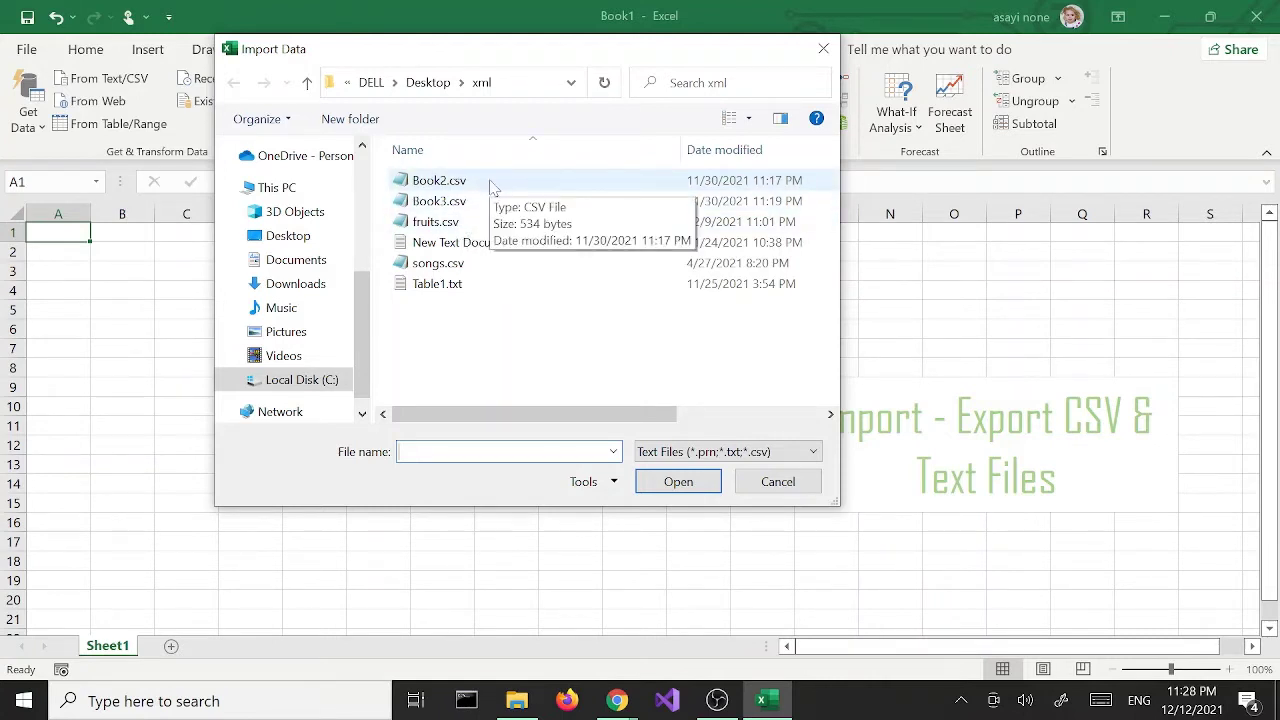
left_click(465, 190)
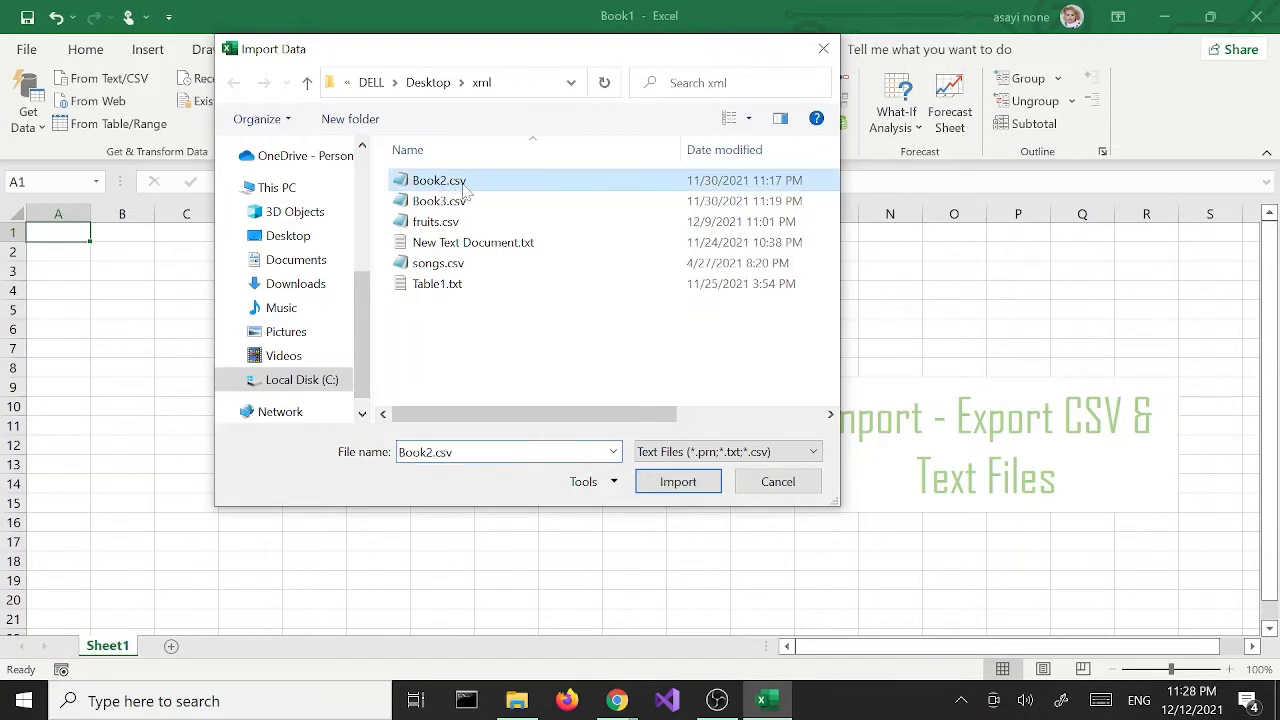
Step: Import Book2.csv and load its 13 songs as a table on a new Book2 sheet
left_click(685, 484)
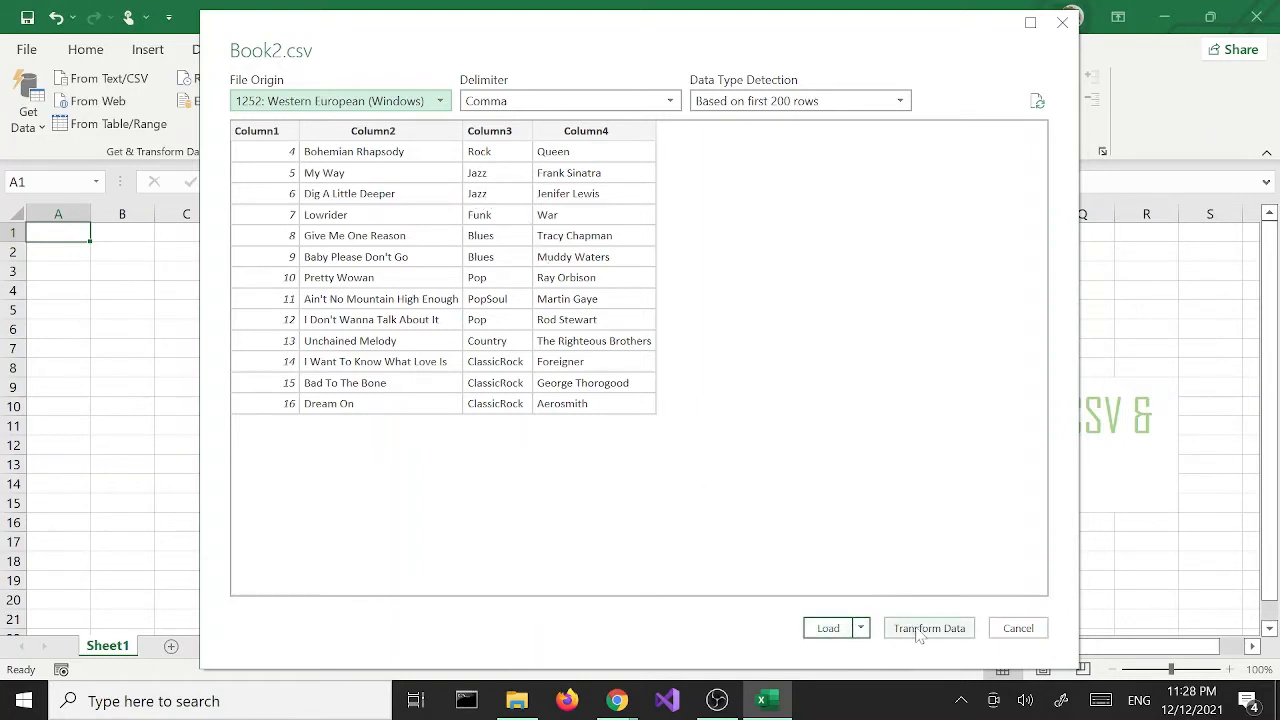
left_click(860, 628)
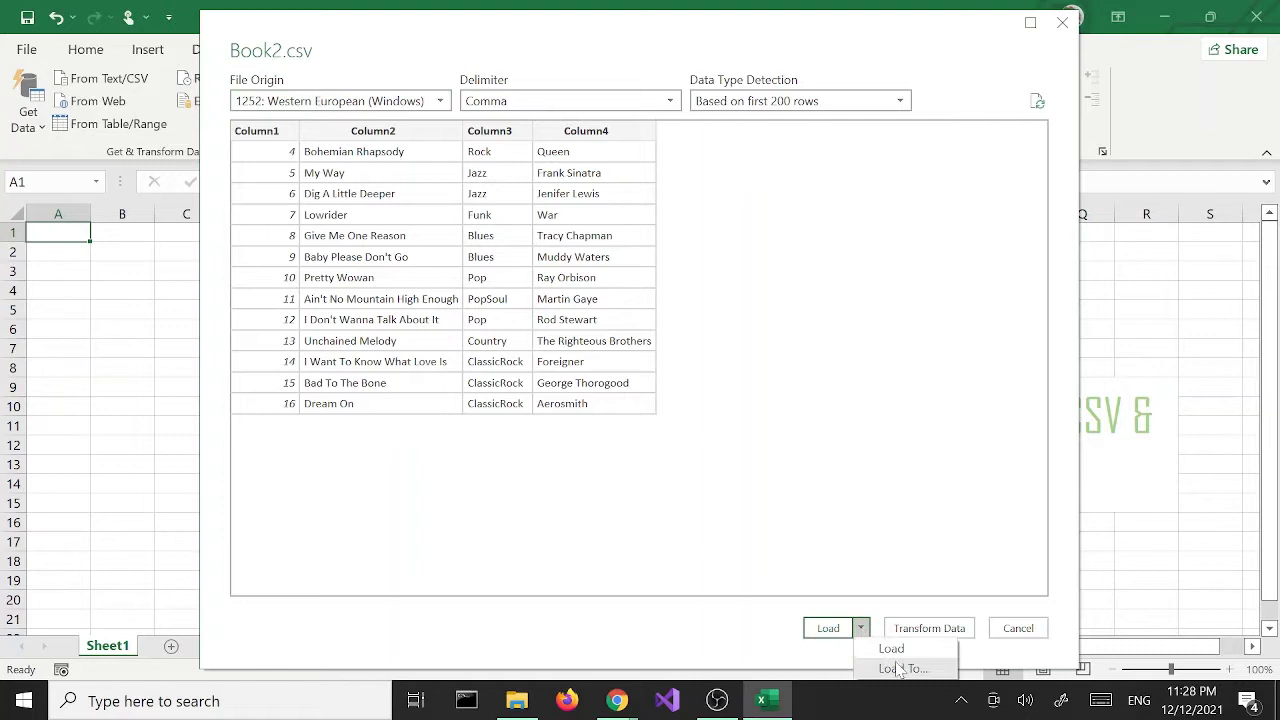
left_click(739, 616)
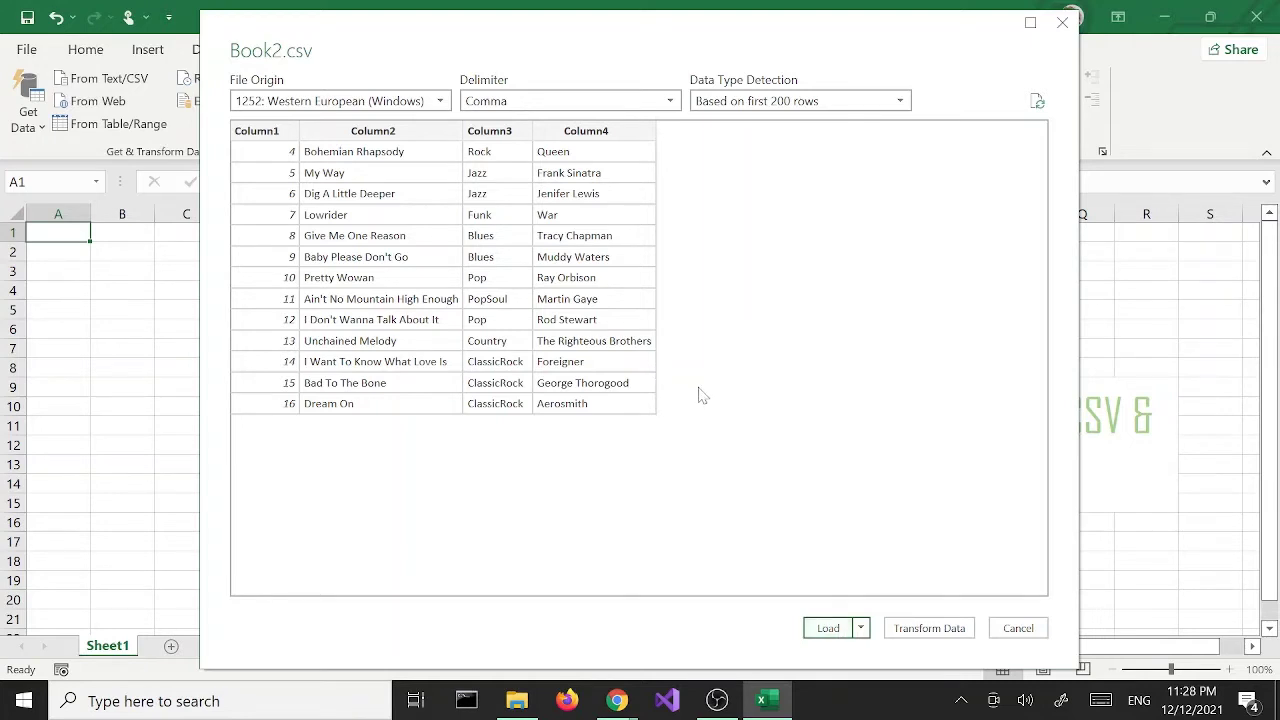
left_click(828, 628)
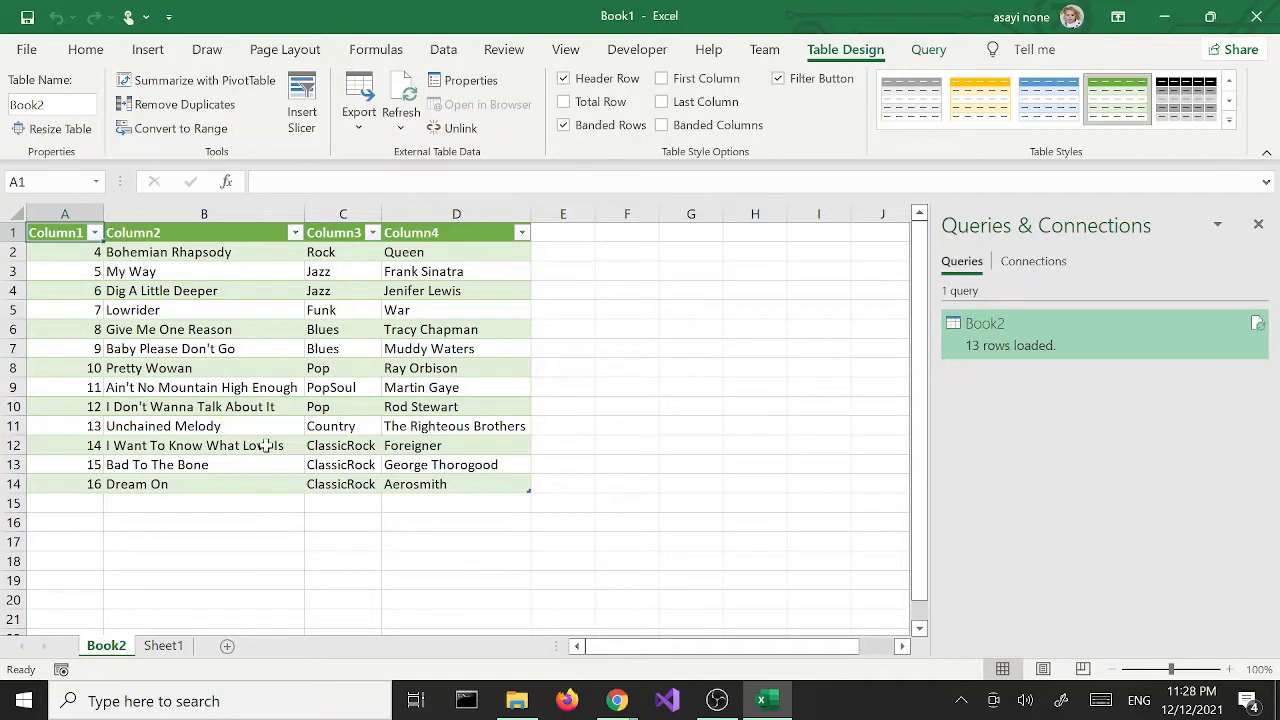
left_click(53, 230)
left_click(140, 233)
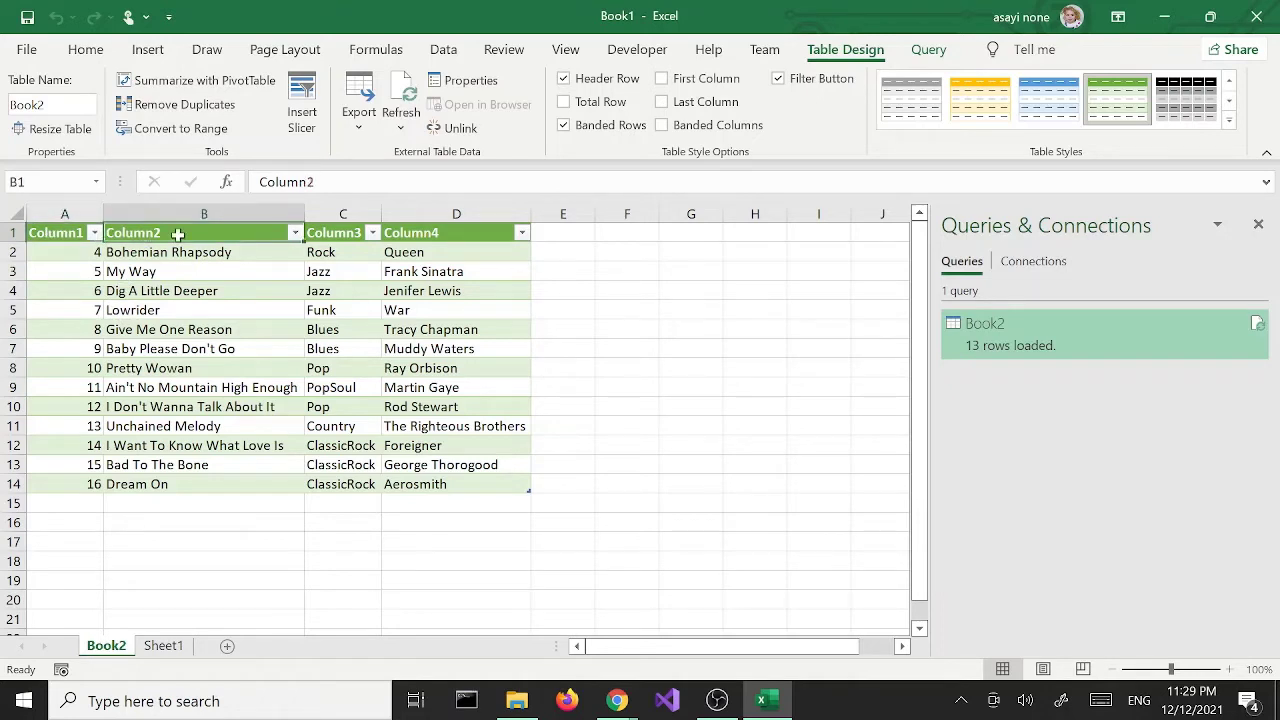
left_click(334, 232)
left_click(420, 238)
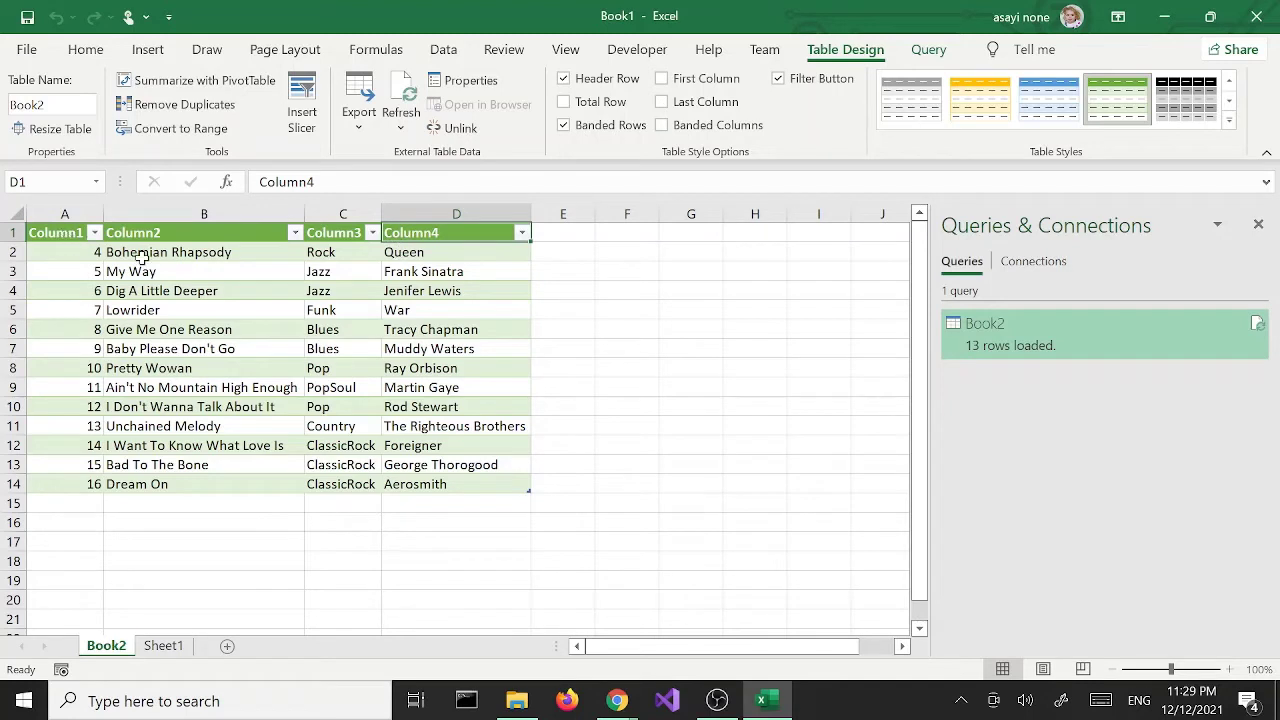
left_click(133, 291)
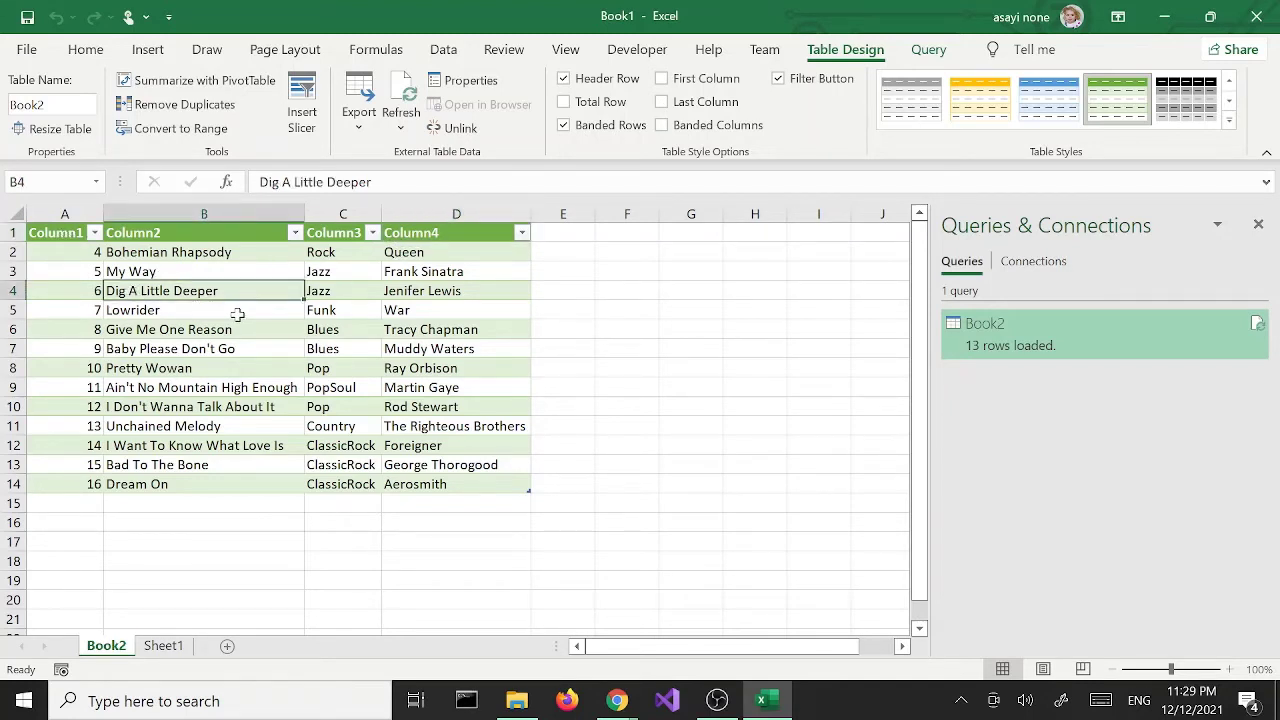
left_click(233, 410)
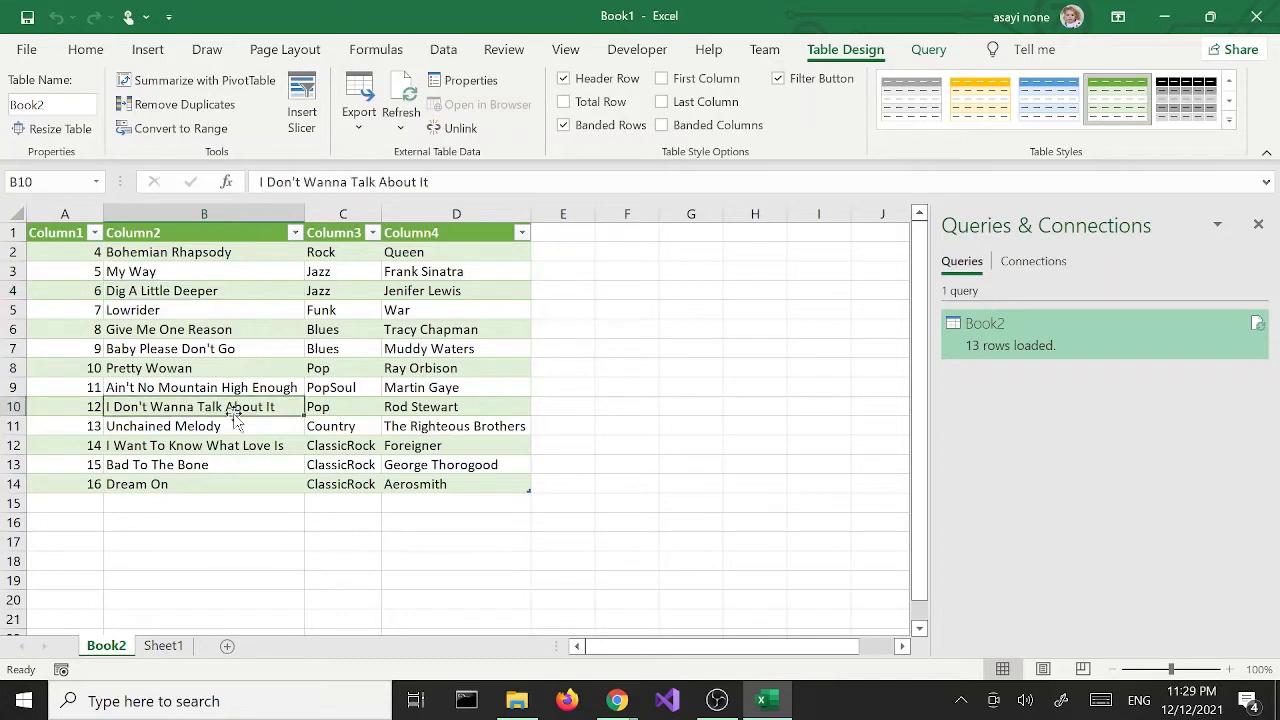
left_click(249, 470)
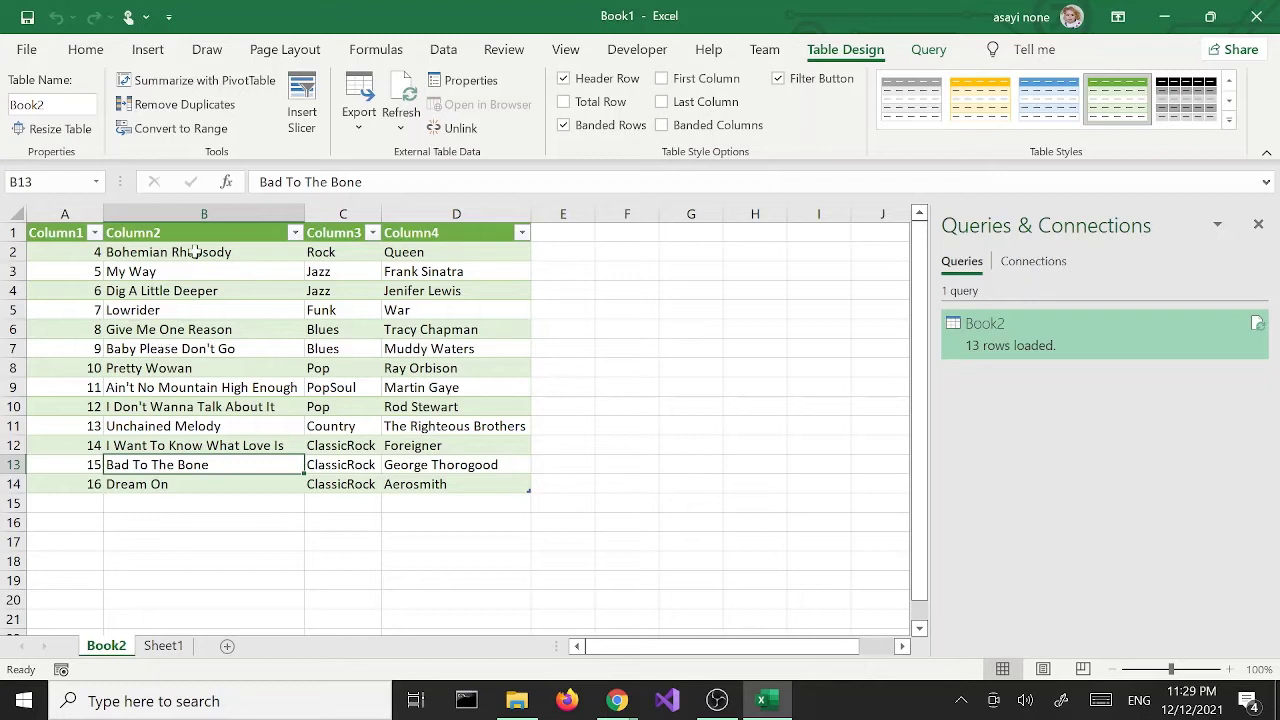
left_click(90, 252)
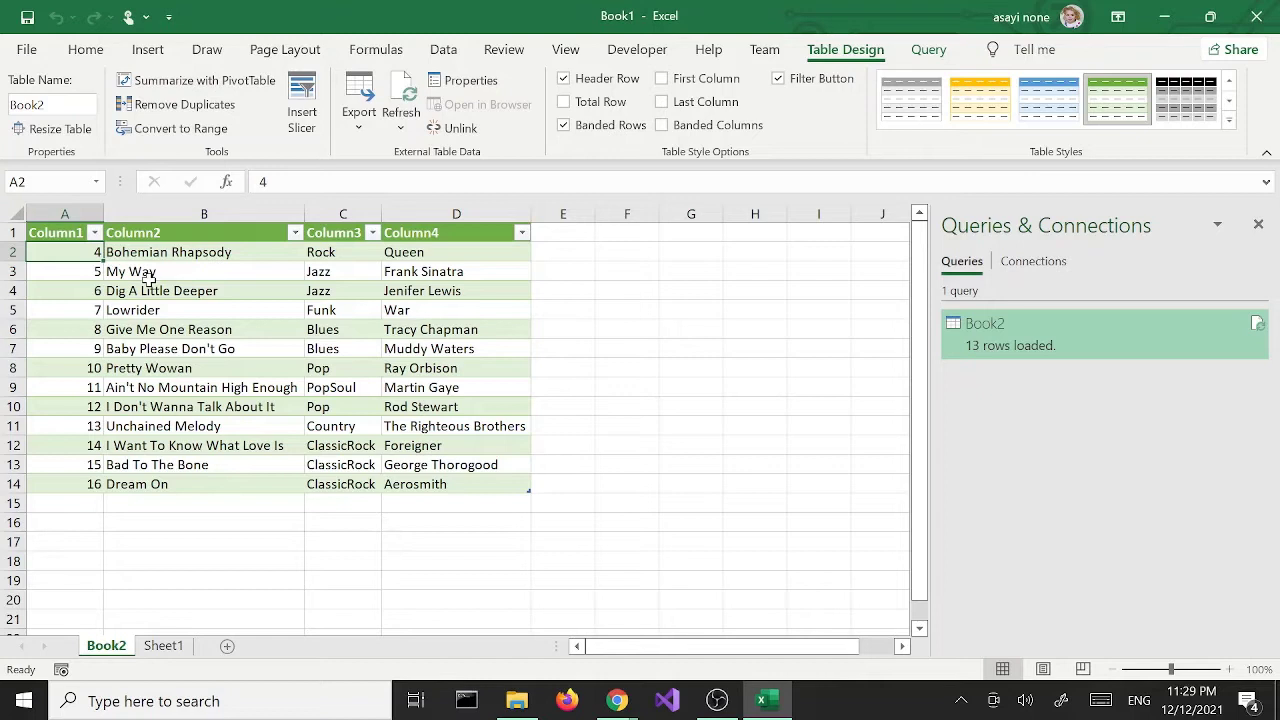
Step: Enter ID 1 in A2 and ID 2 in A3
type("1")
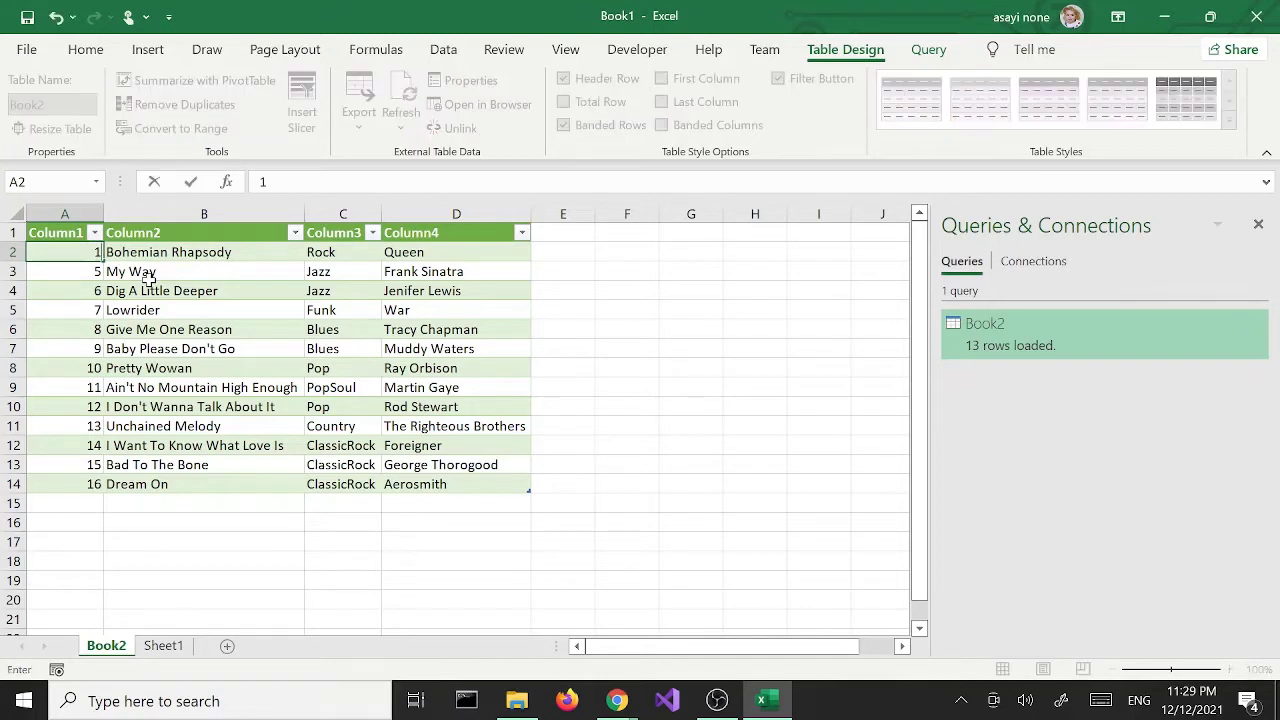
key("Return")
type("2")
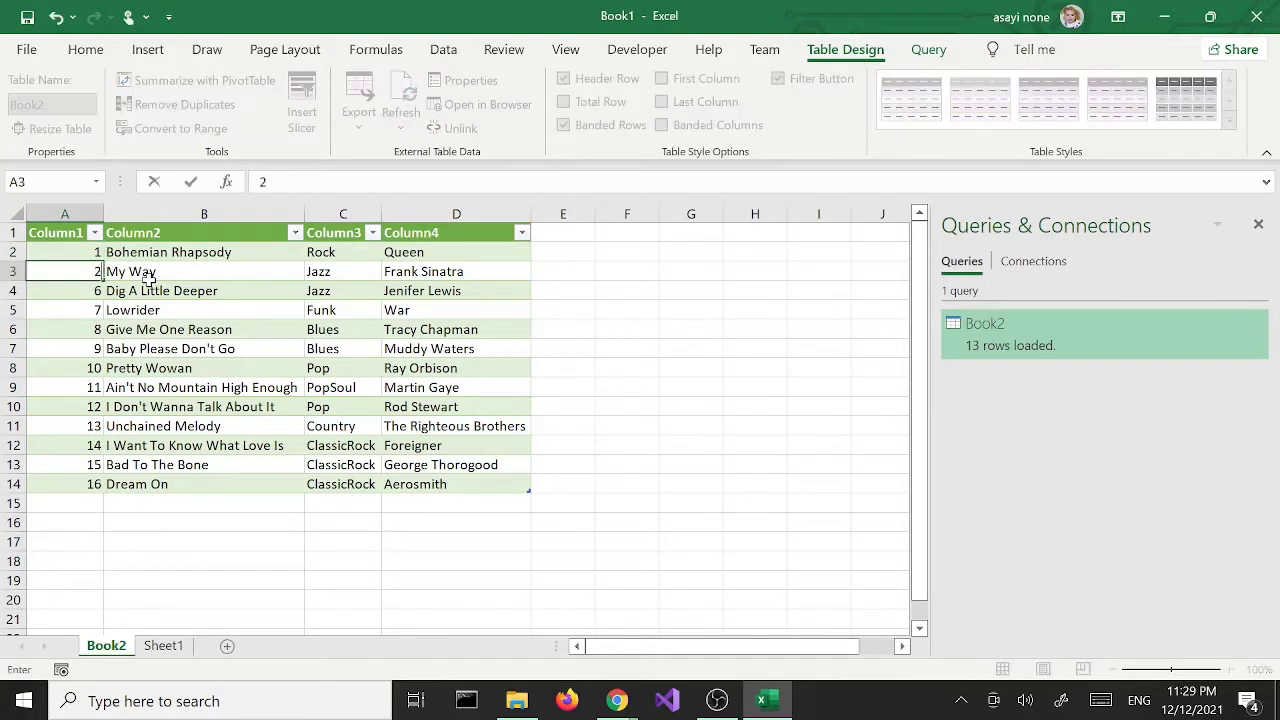
key("Return")
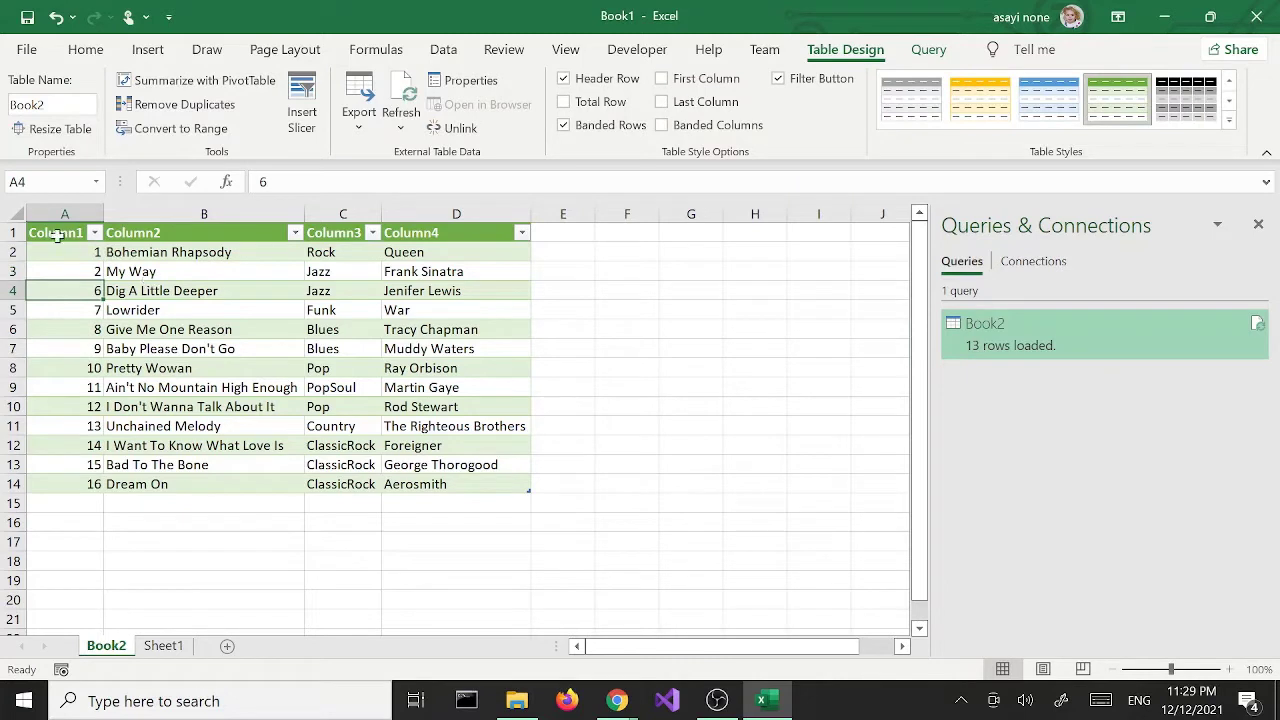
Step: Extend the 1, 2 series from A2:A3 down through row 14 so IDs reach 13
left_click(82, 253)
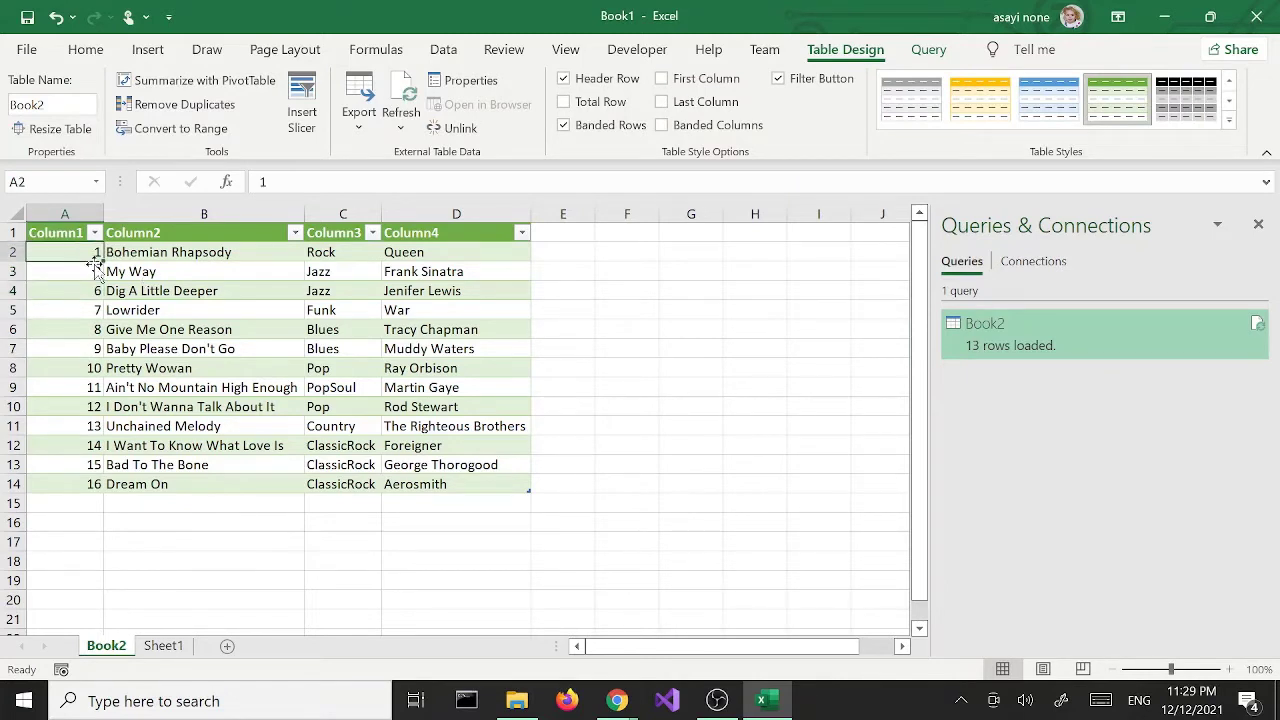
left_click_drag(93, 256, 94, 272)
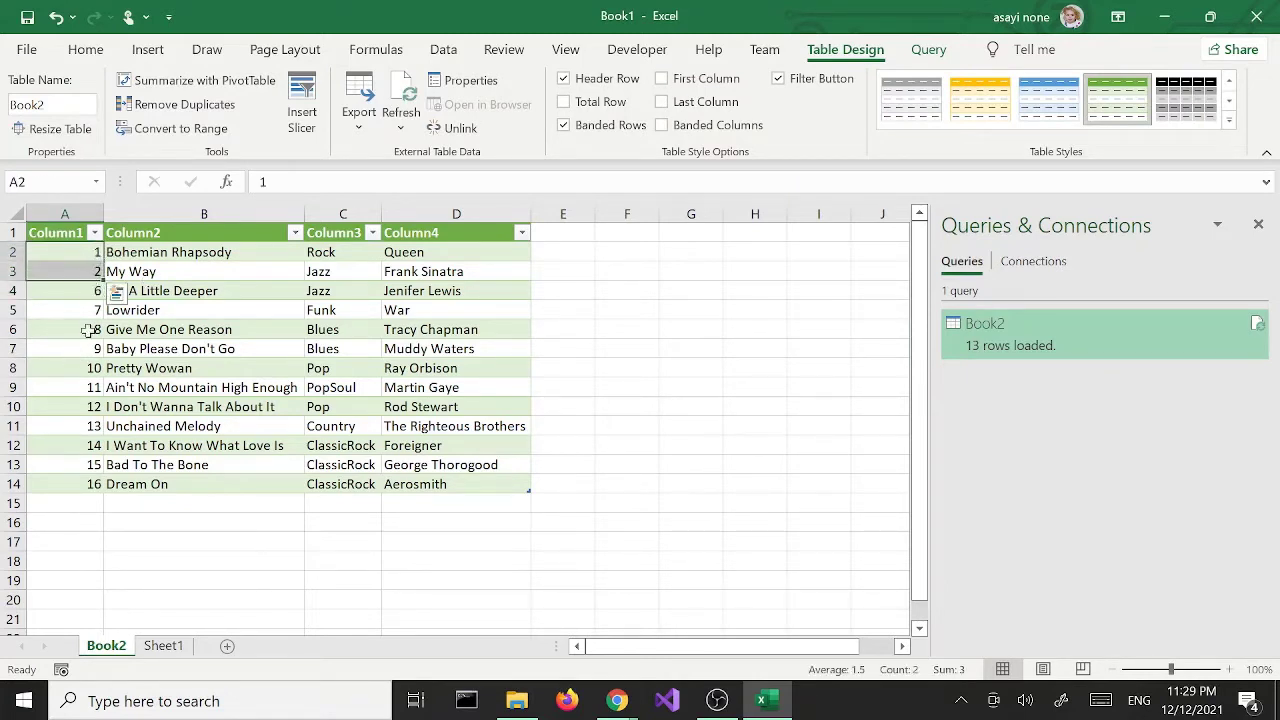
double_click(103, 281)
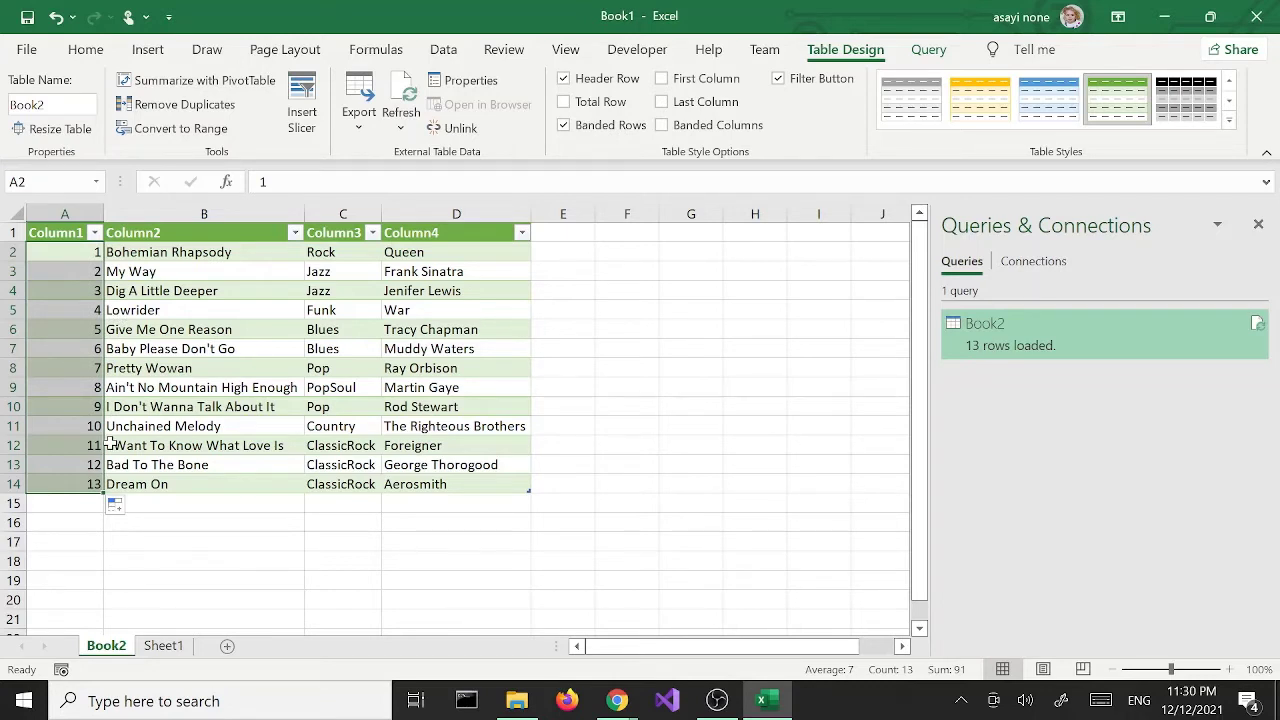
key("ctrl+z")
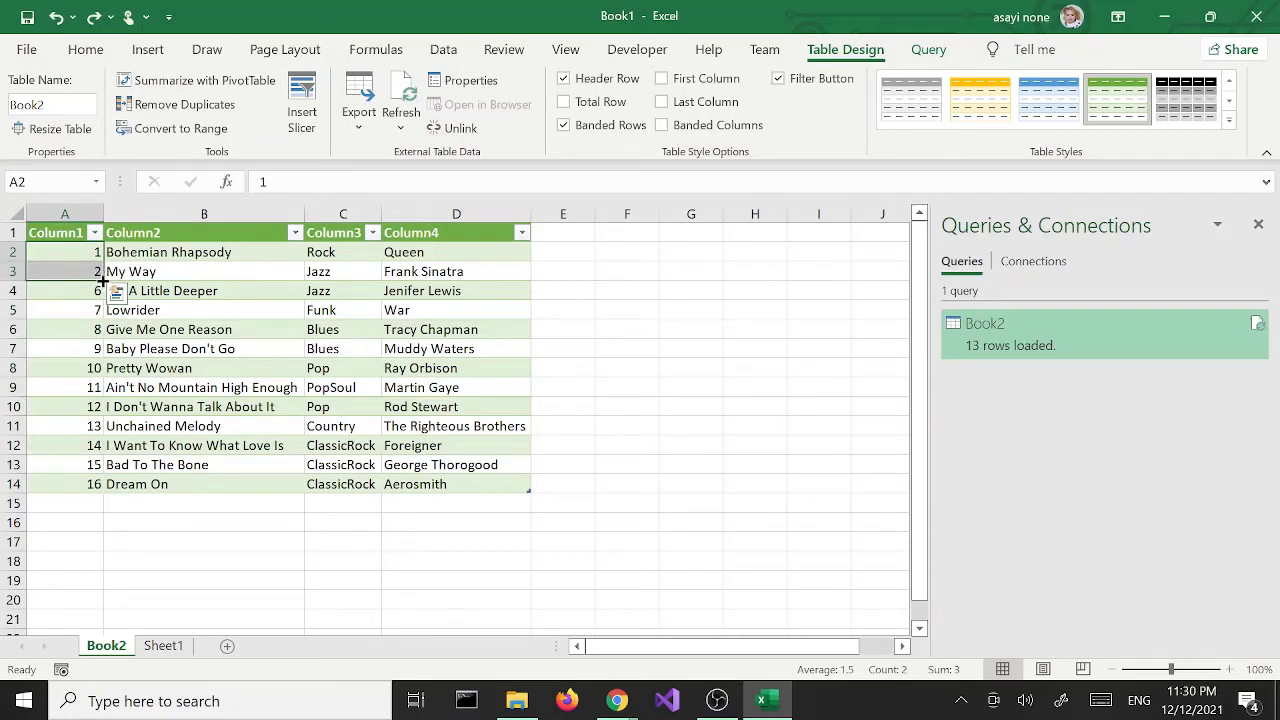
left_click_drag(103, 282, 112, 489)
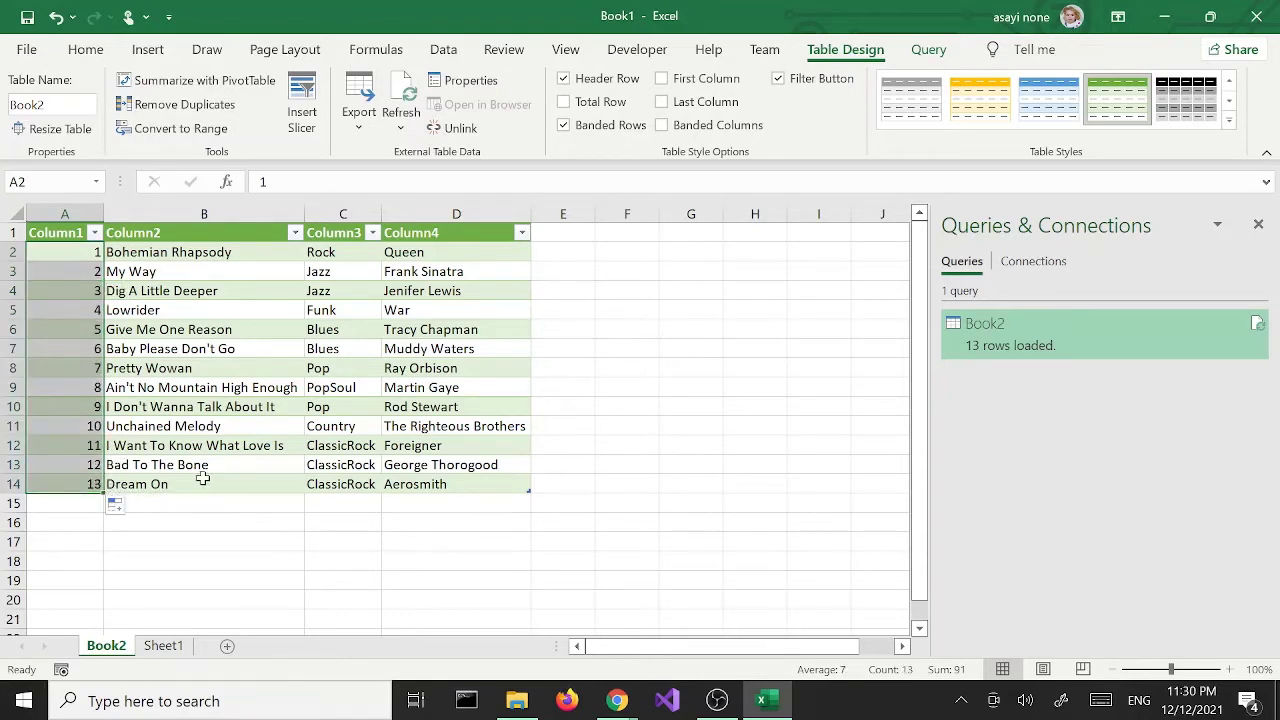
left_click(258, 342)
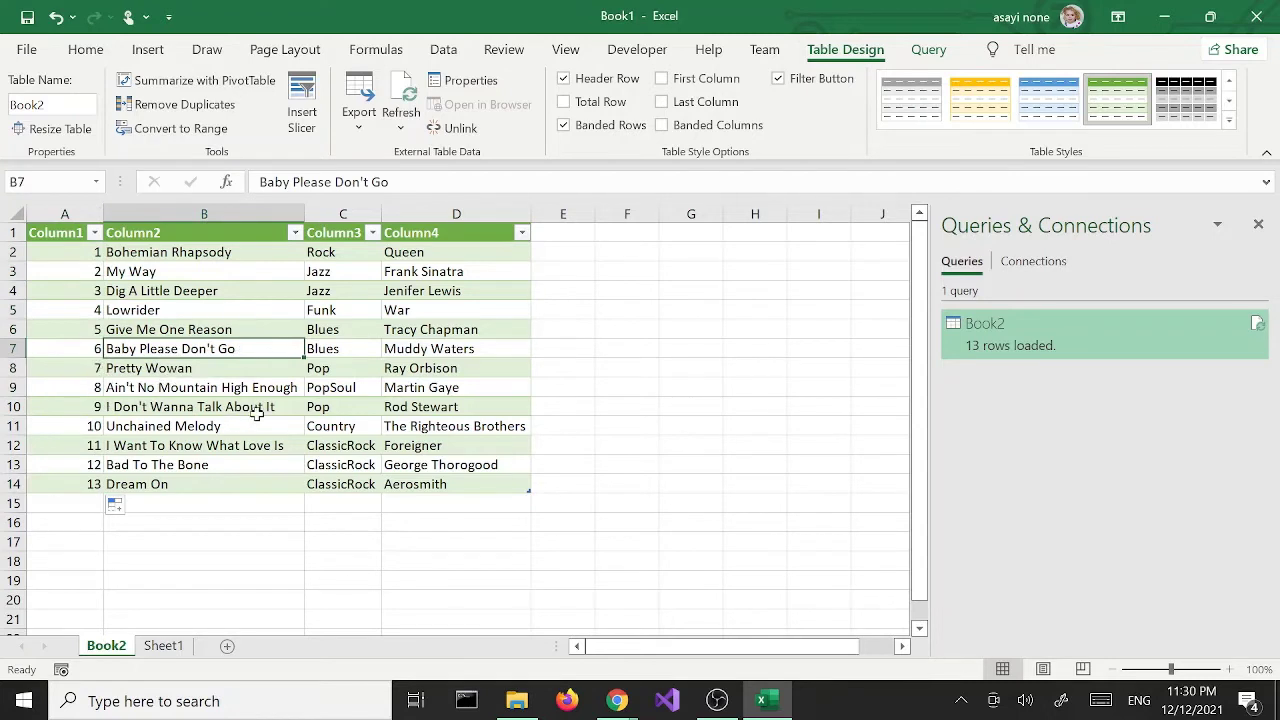
left_click(288, 427)
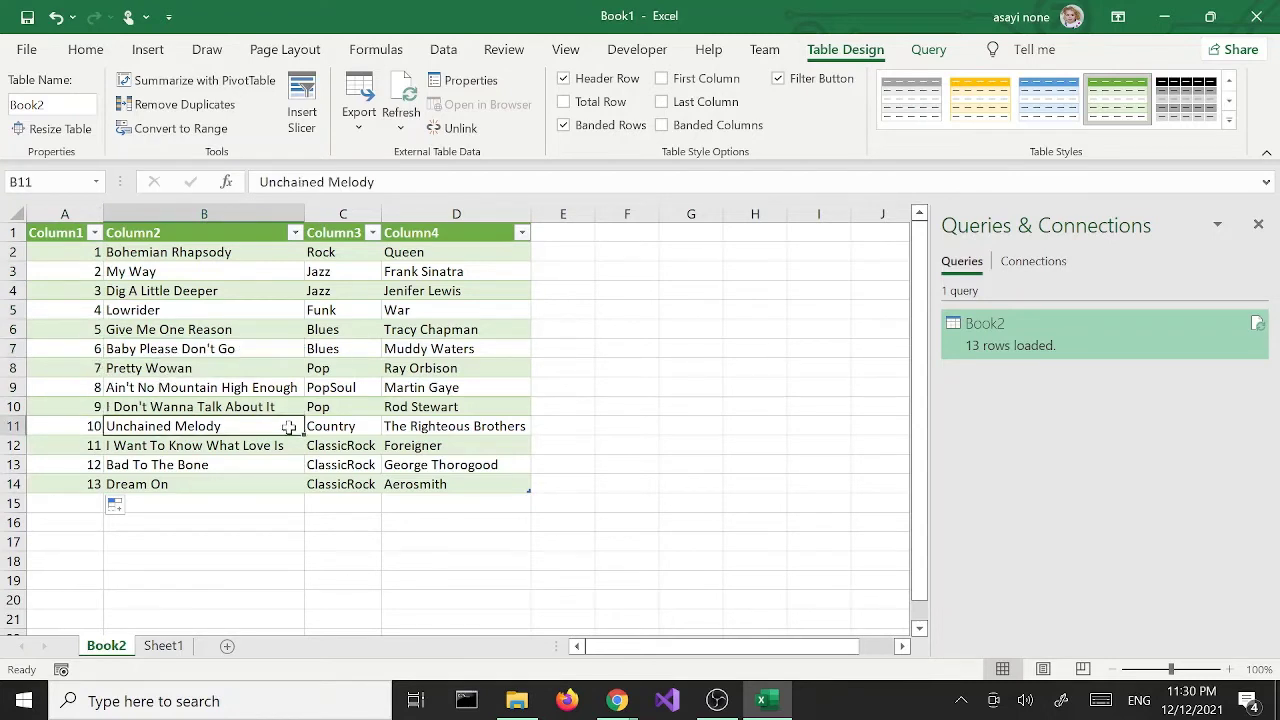
Step: Begin Save As into the xml folder with the file name Book2_revised
left_click(28, 52)
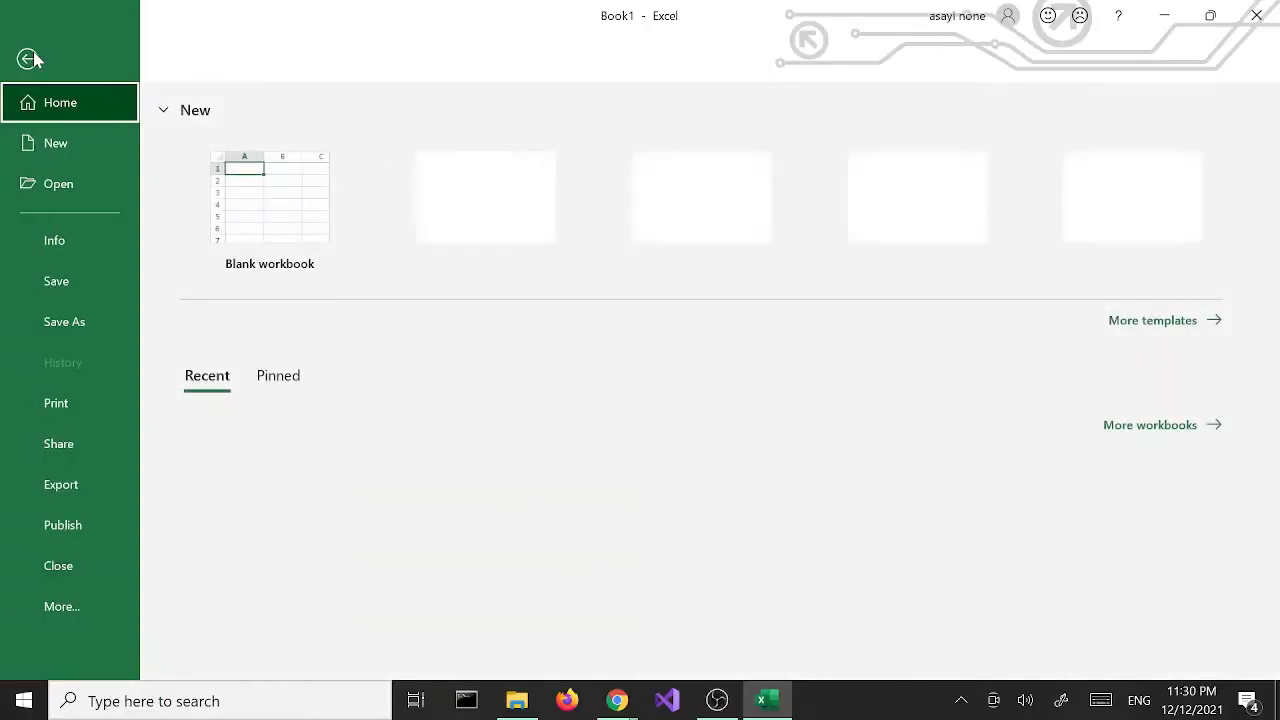
left_click(71, 326)
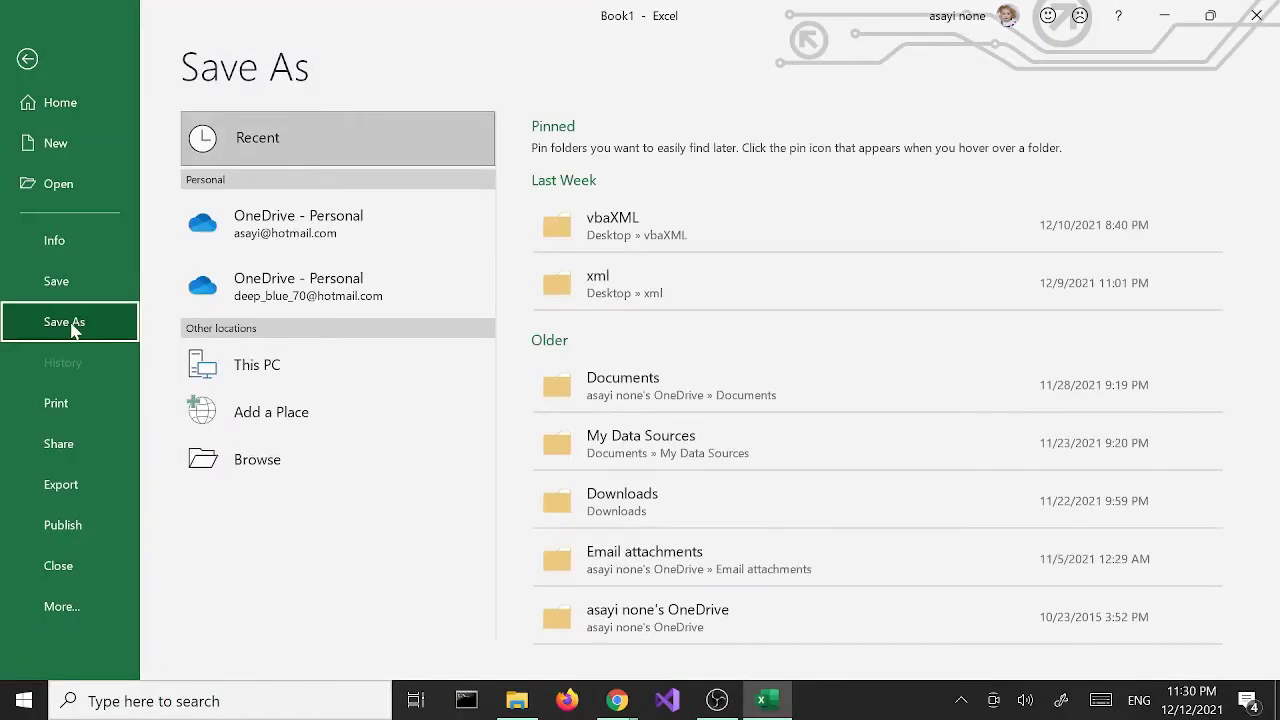
left_click(639, 303)
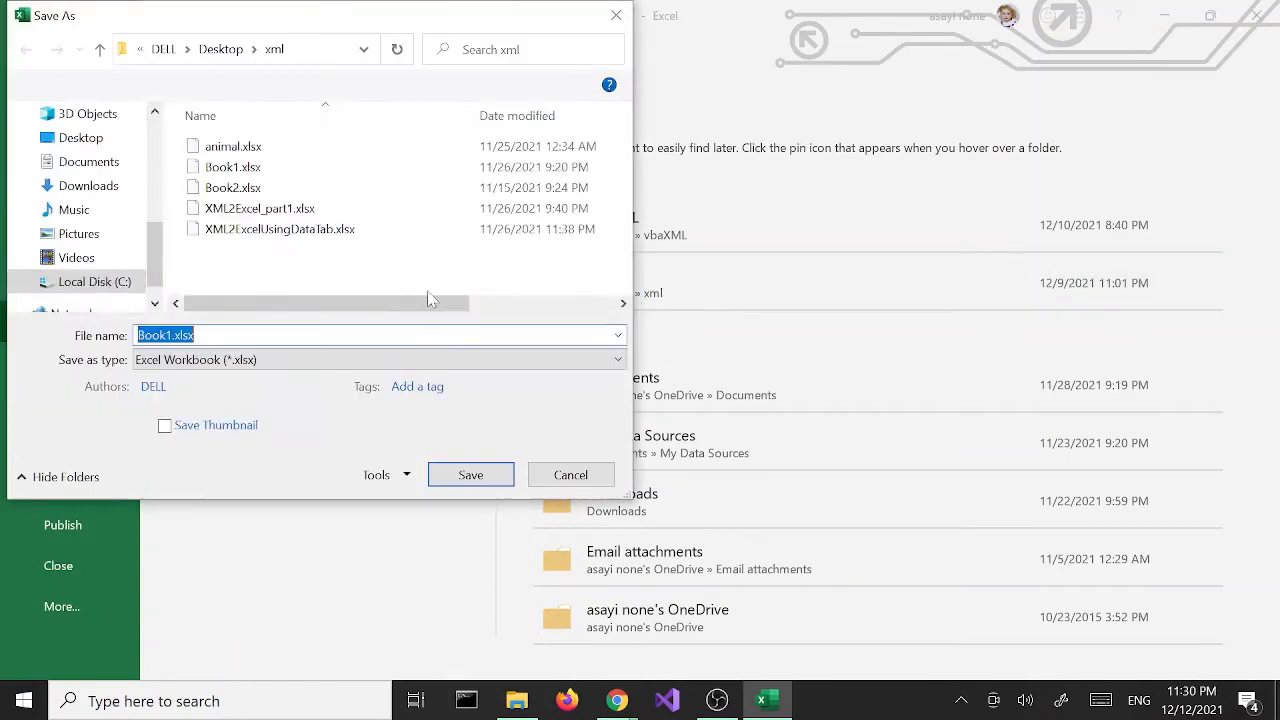
left_click(190, 335)
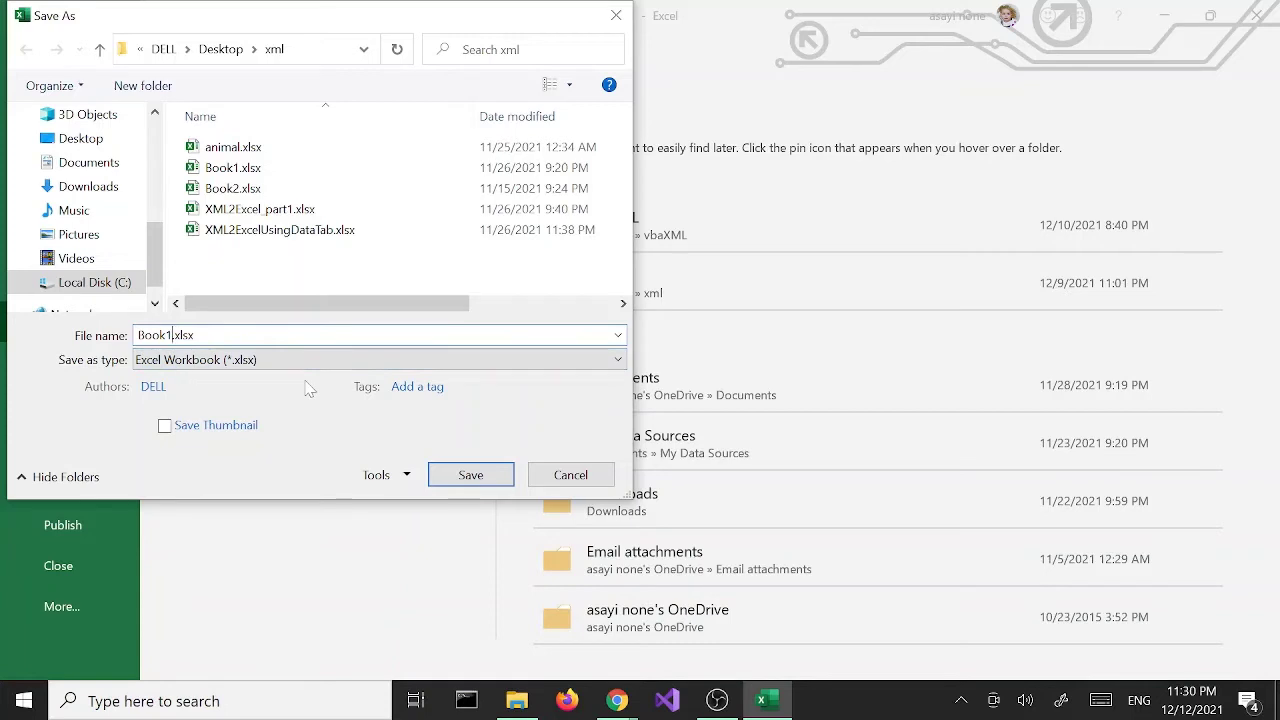
key("BackSpace")
type("2")
key("BackSpace")
key("BackSpace")
key("BackSpace")
key("BackSpace")
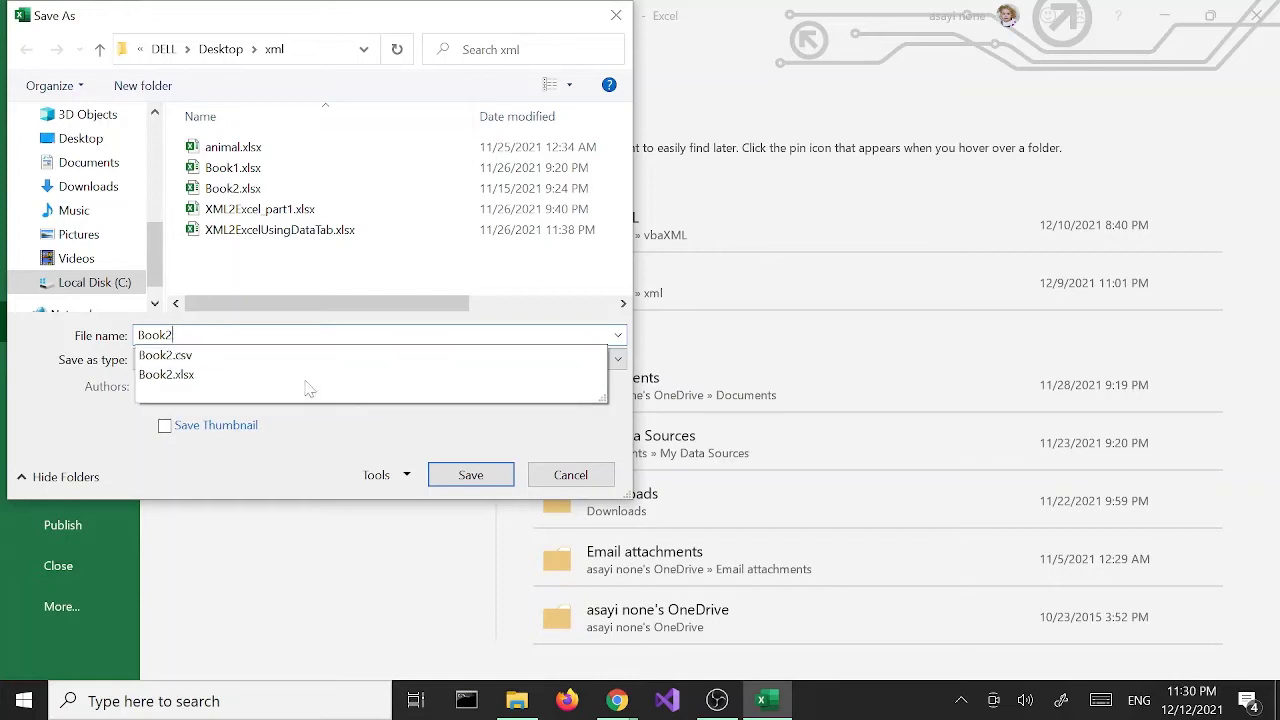
key("Escape")
type("_")
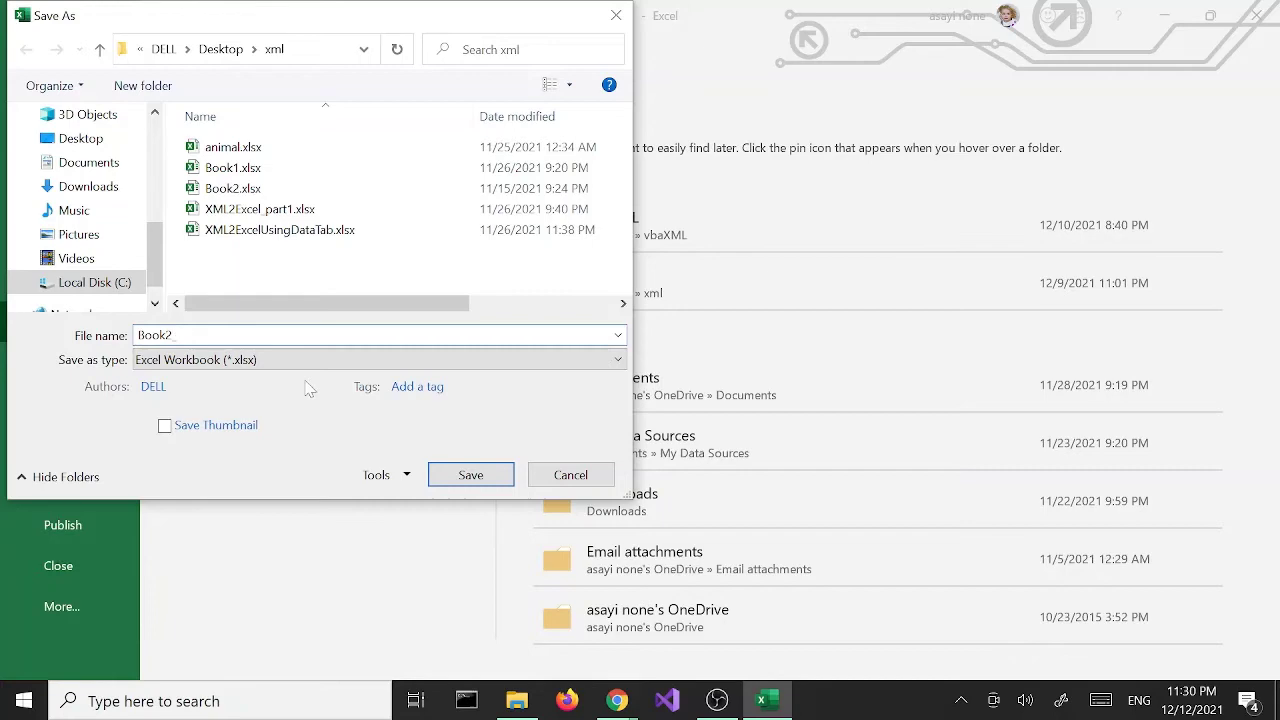
type("revised")
Step: Save it in CSV UTF-8 format, keeping only the active sheet
left_click(366, 361)
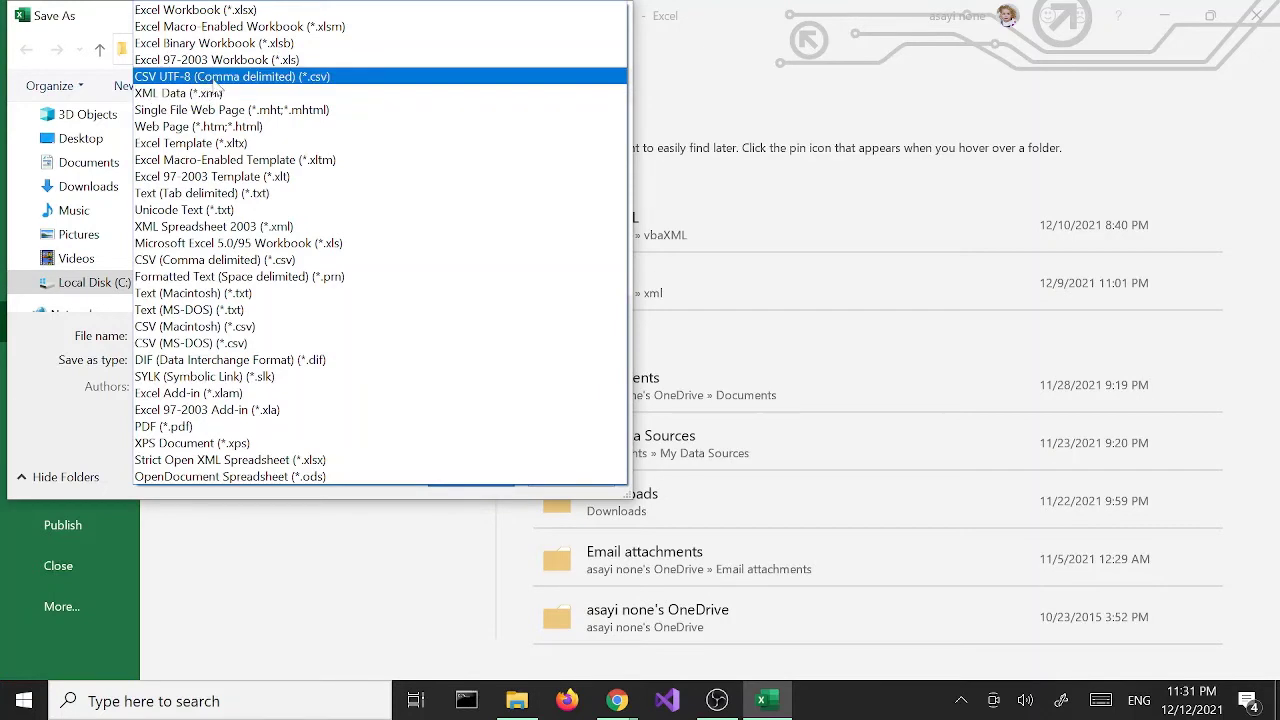
left_click(213, 80)
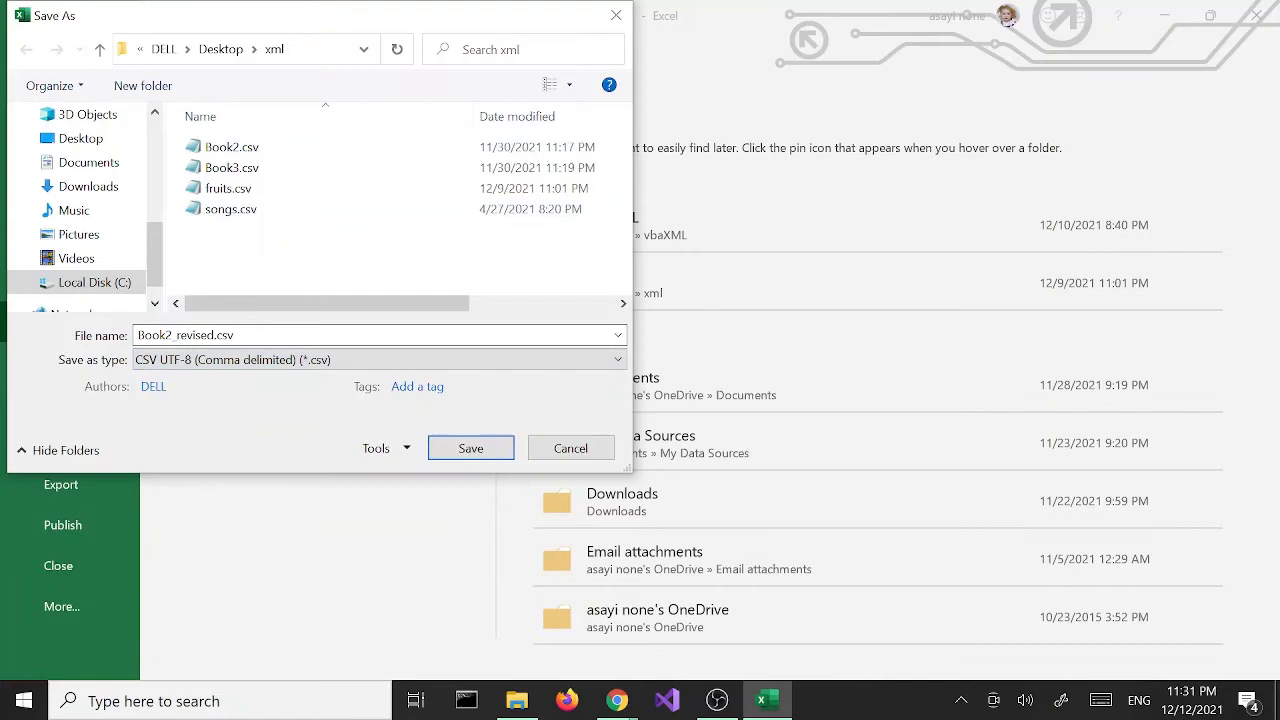
left_click(471, 448)
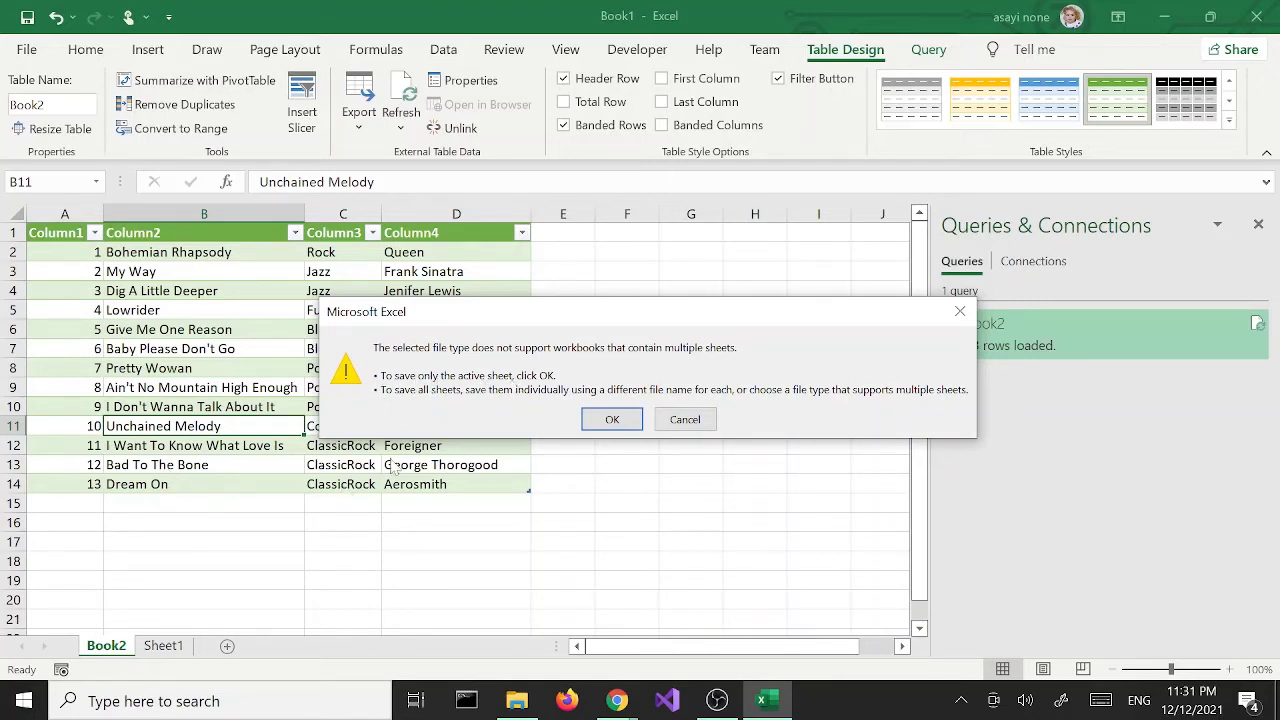
left_click(610, 421)
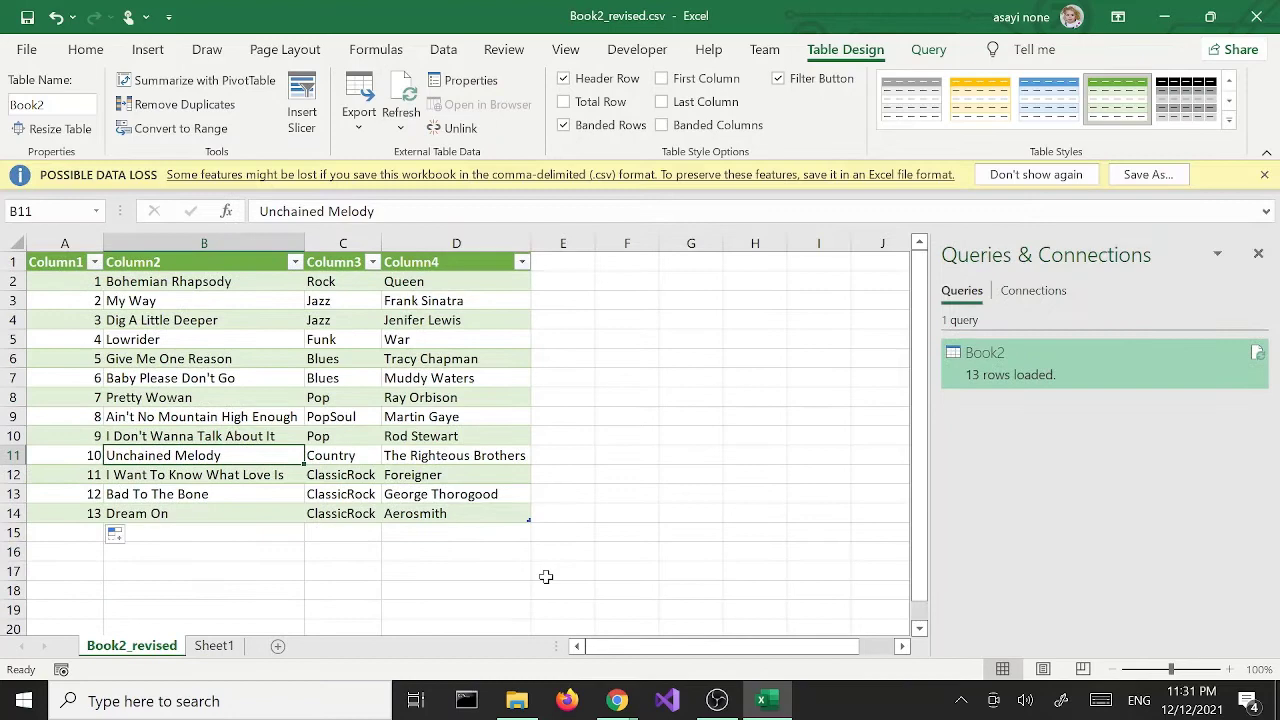
Step: Open Book2_revised.csv from the xml folder window
left_click(517, 701)
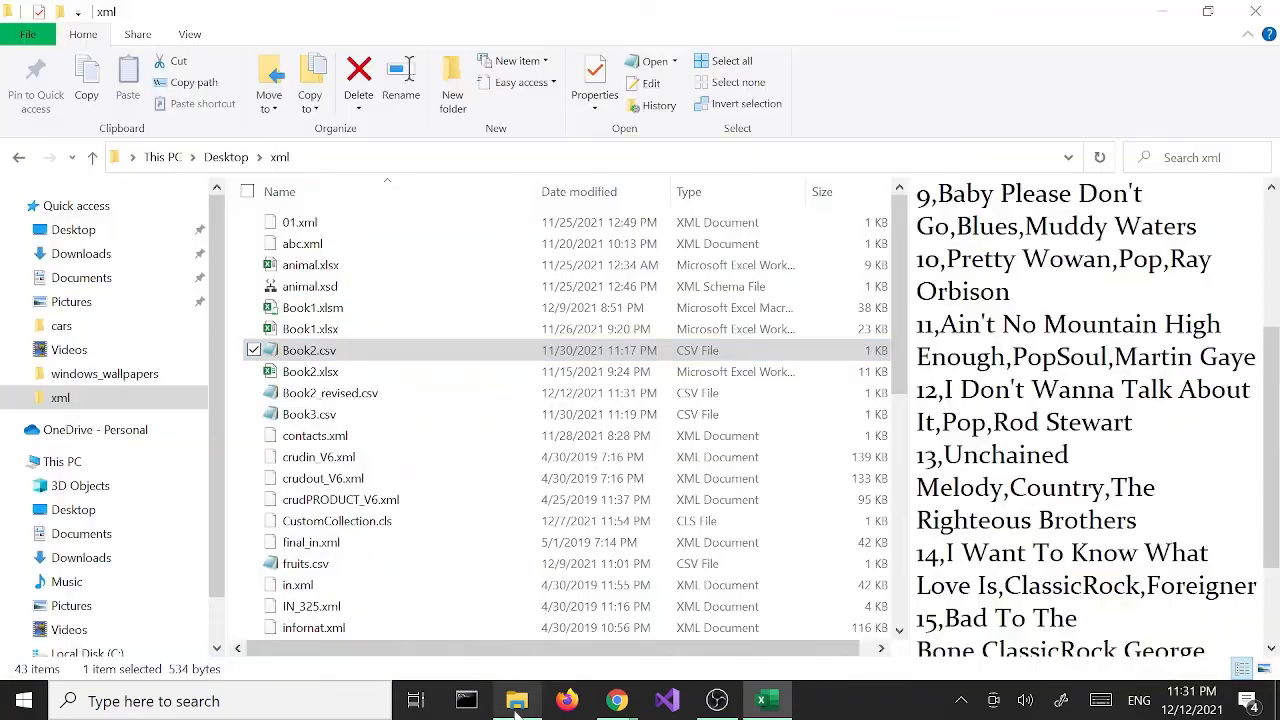
left_click(358, 395)
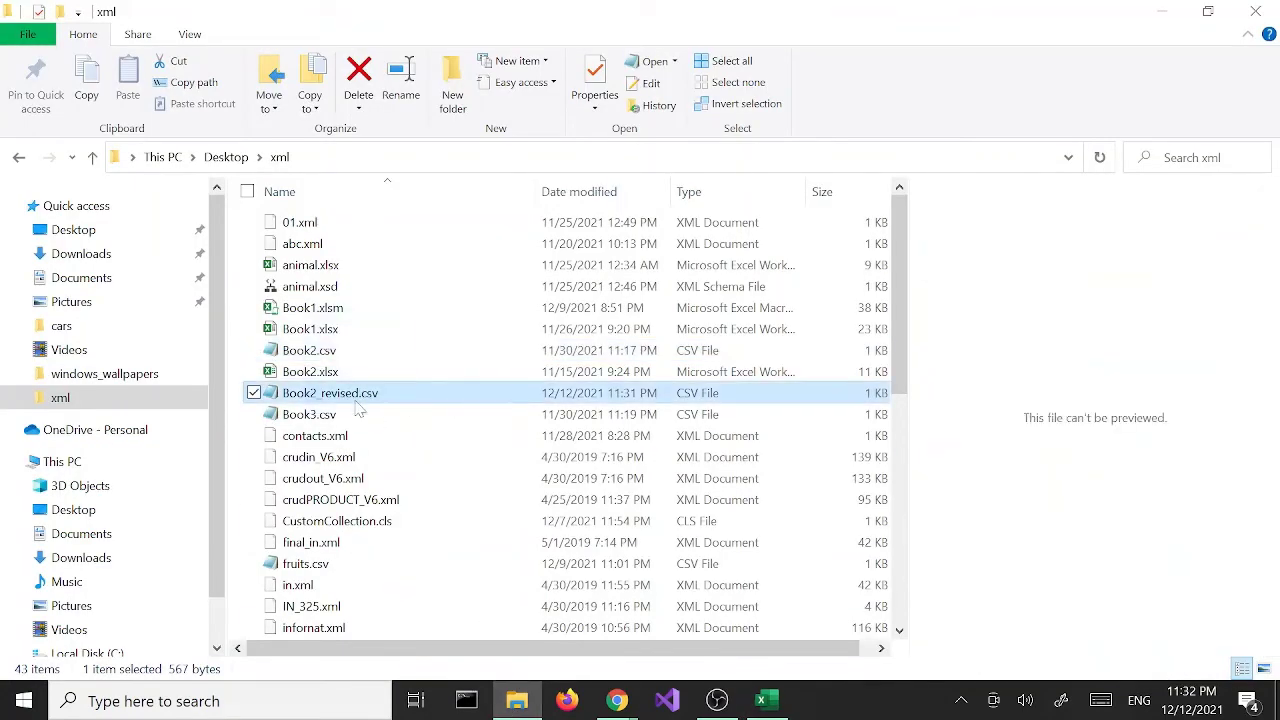
double_click(772, 393)
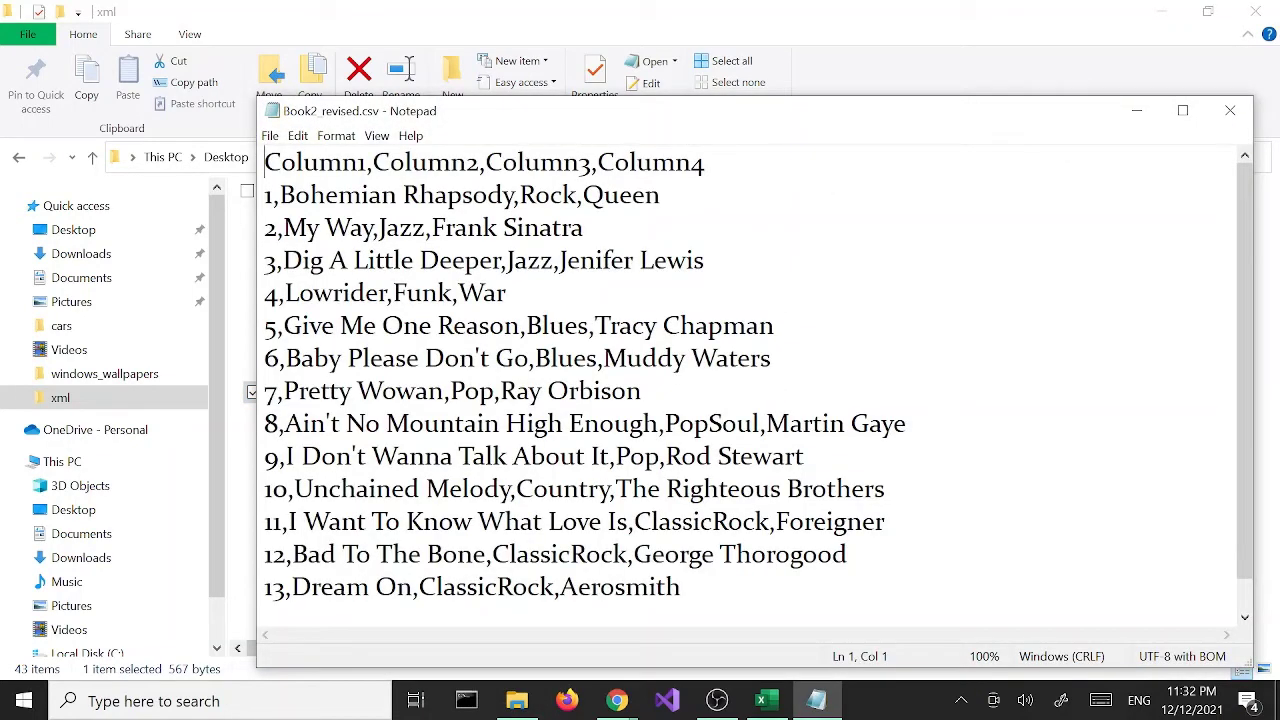
Step: Look over the exported song lines below the header in Notepad
left_click_drag(277, 195, 291, 587)
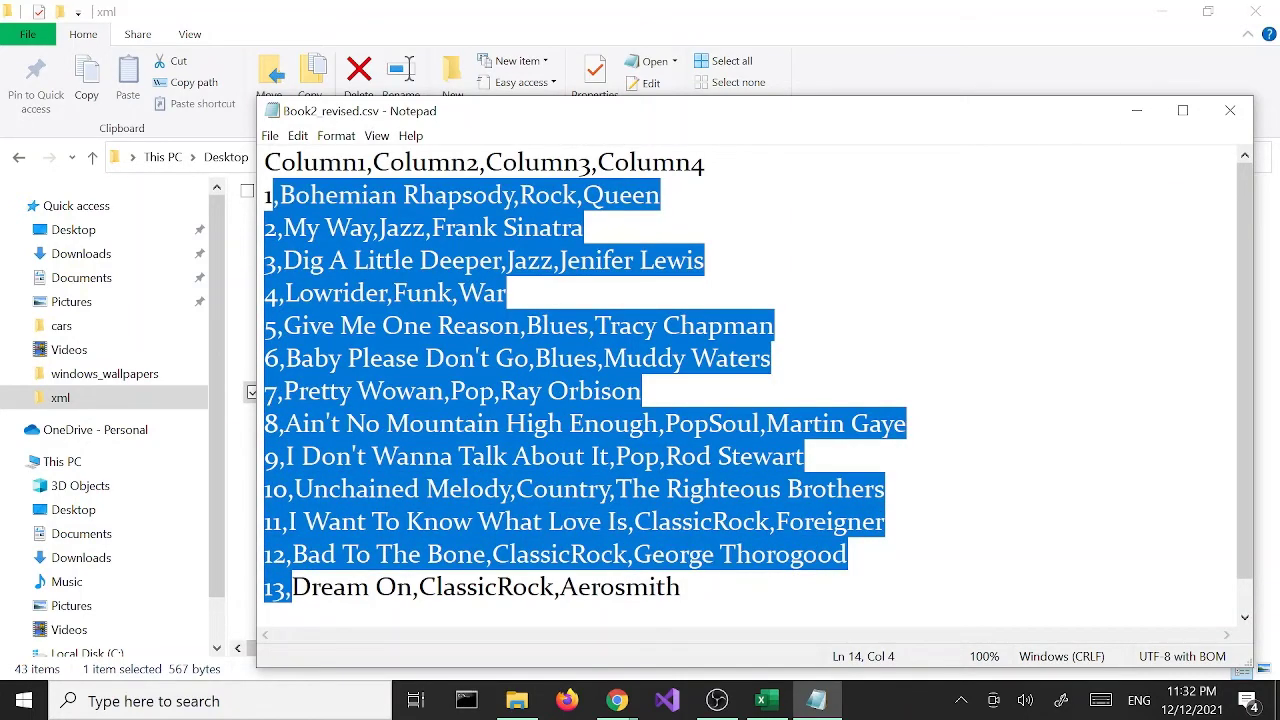
left_click(280, 228)
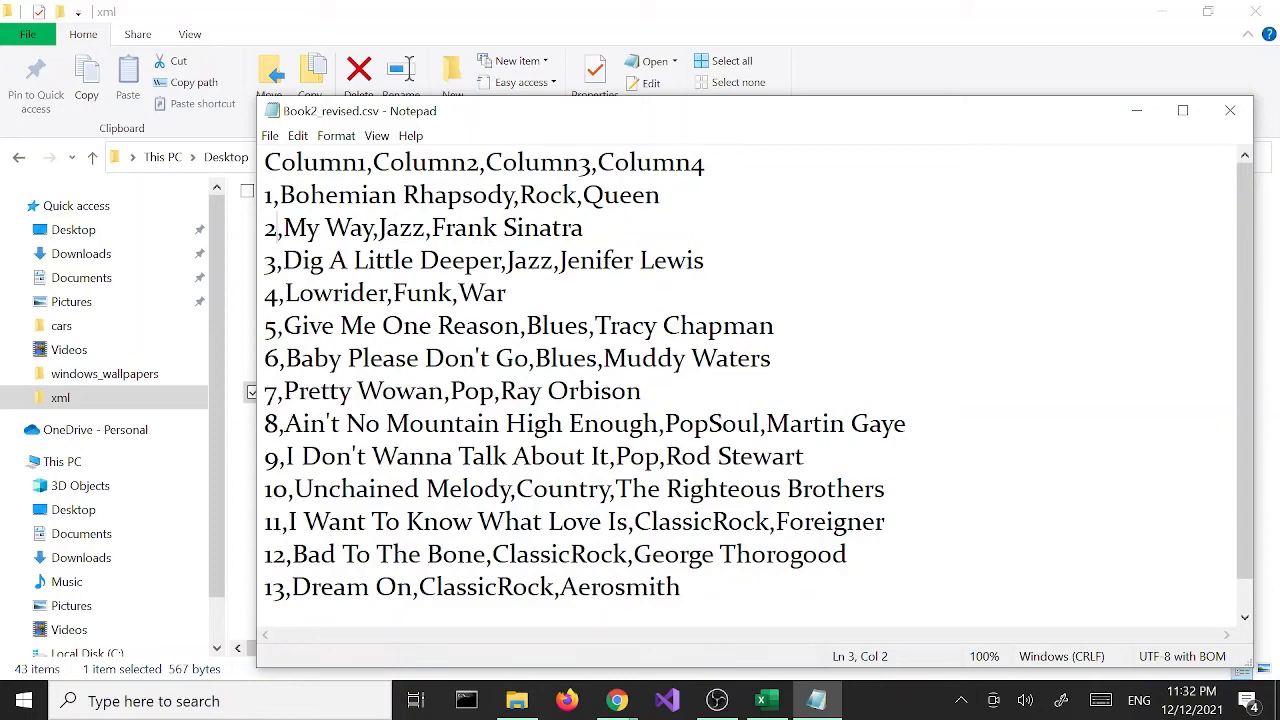
left_click_drag(276, 195, 284, 391)
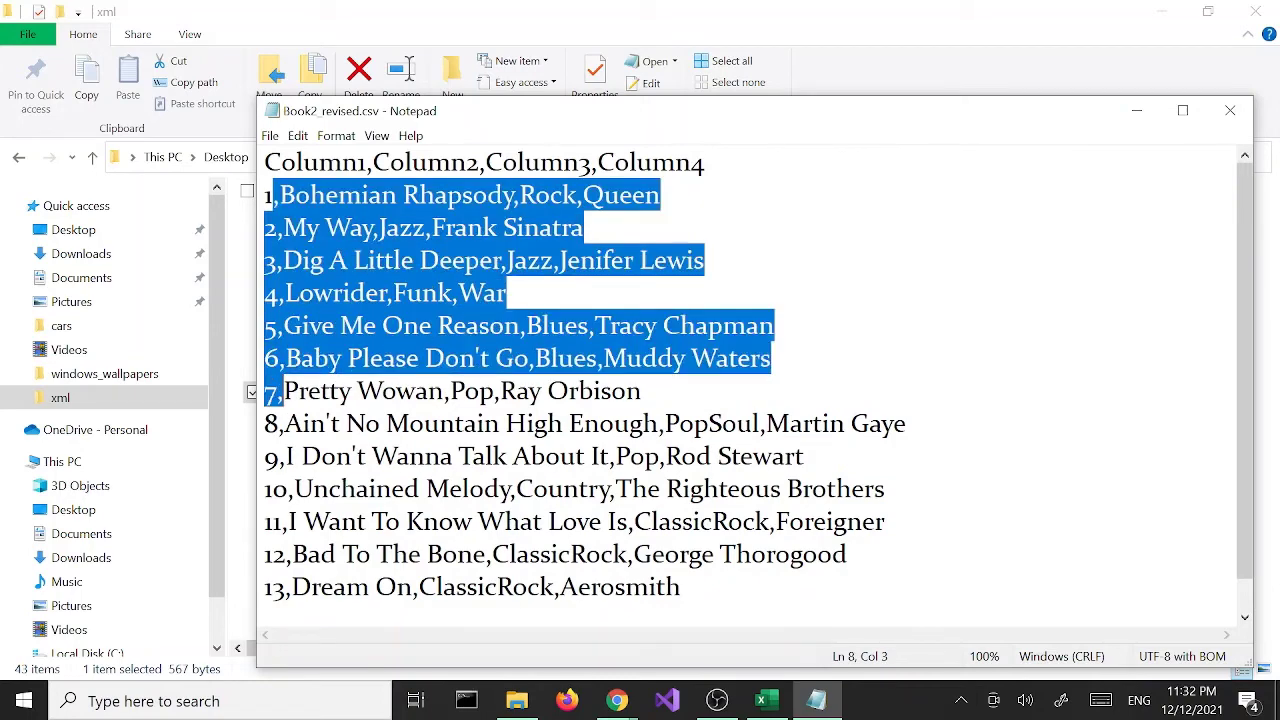
left_click(330, 358)
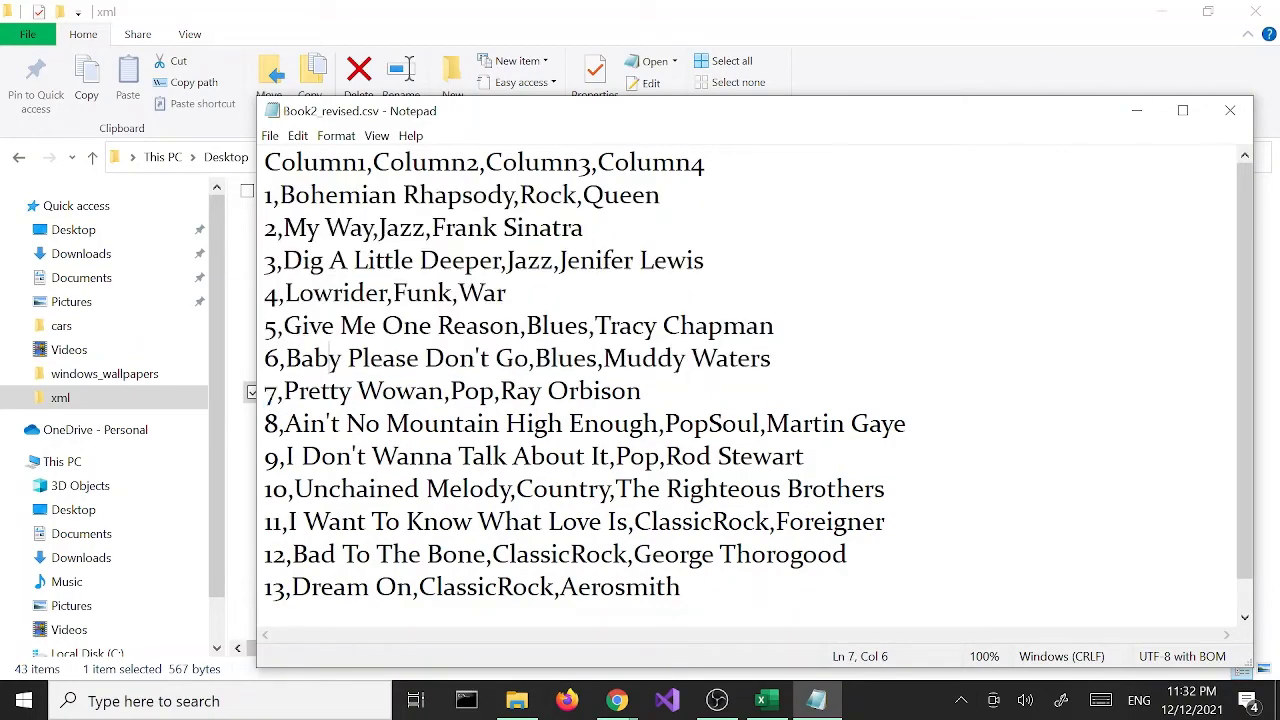
Step: Delete the header line, then close Notepad choosing Don't Save
left_click_drag(706, 162, 264, 162)
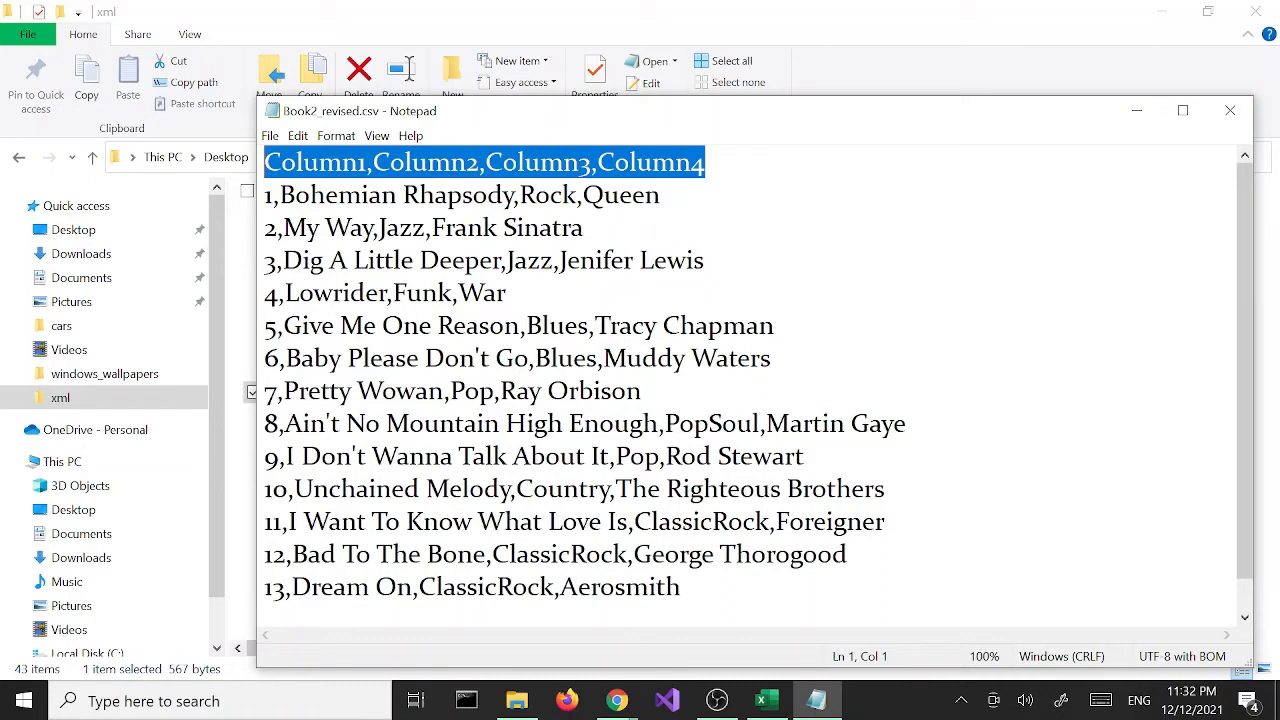
left_click(641, 391)
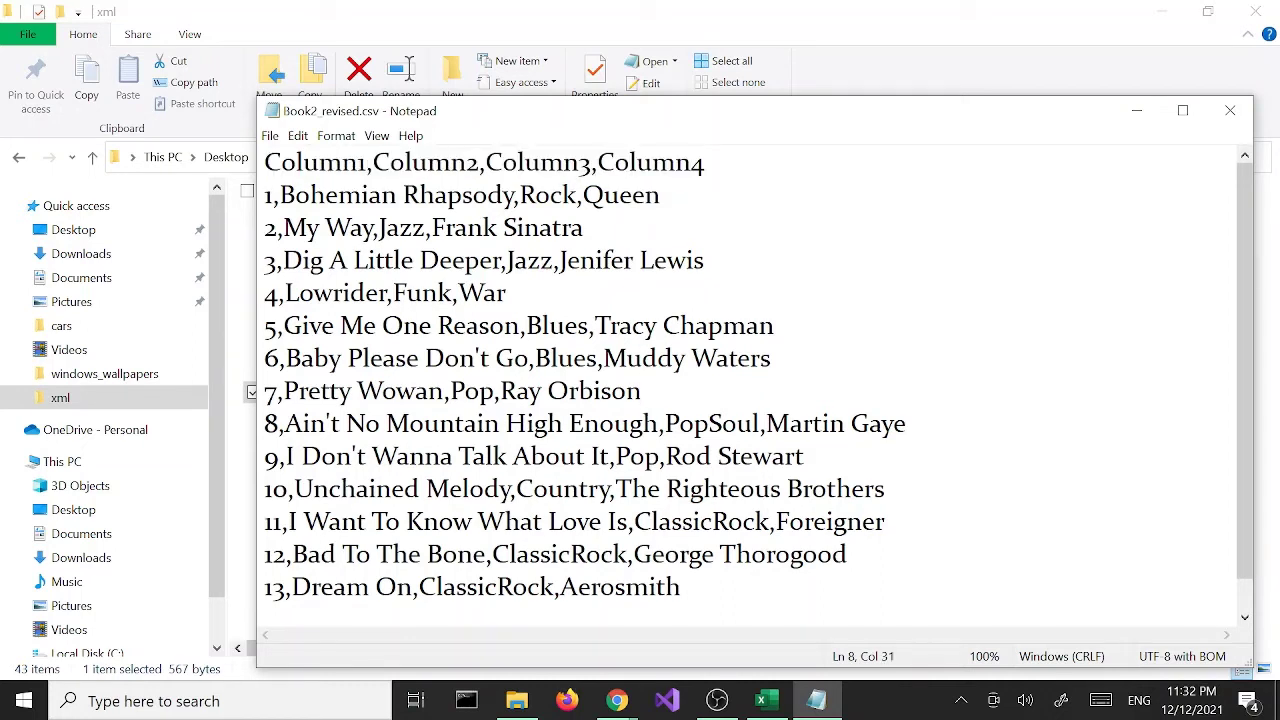
left_click(705, 162)
left_click_drag(266, 195, 252, 166)
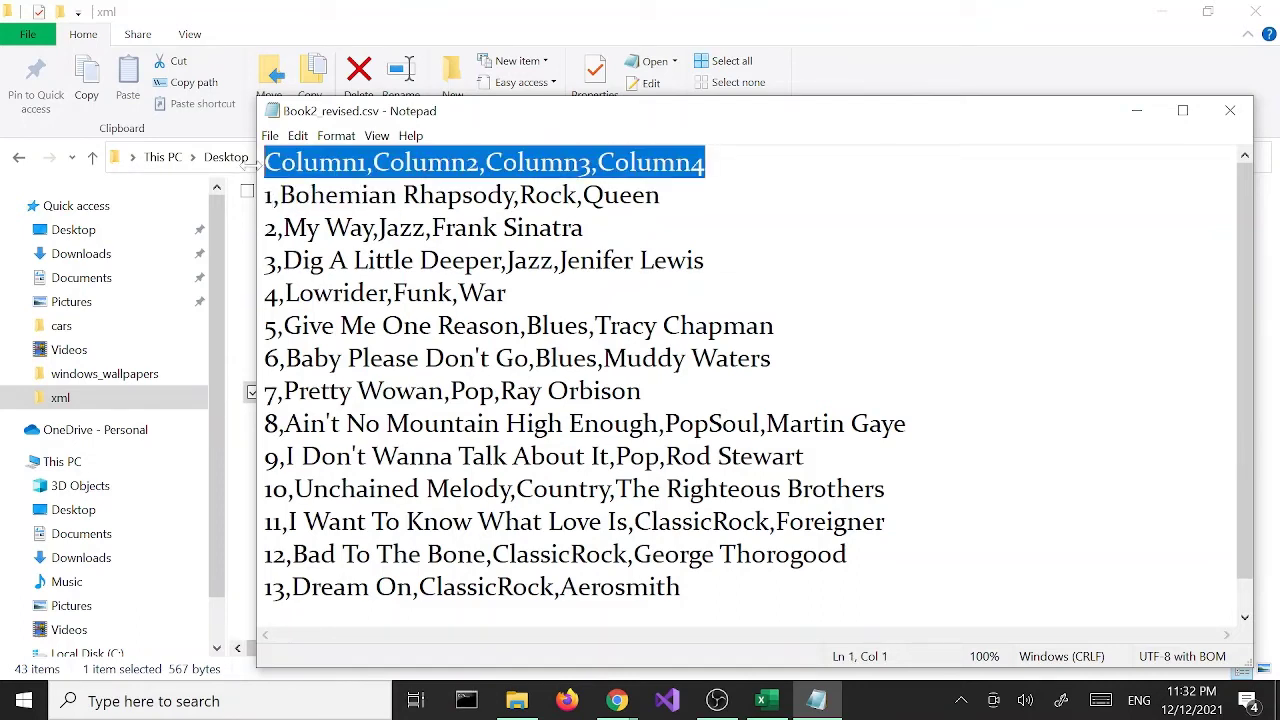
key("Delete")
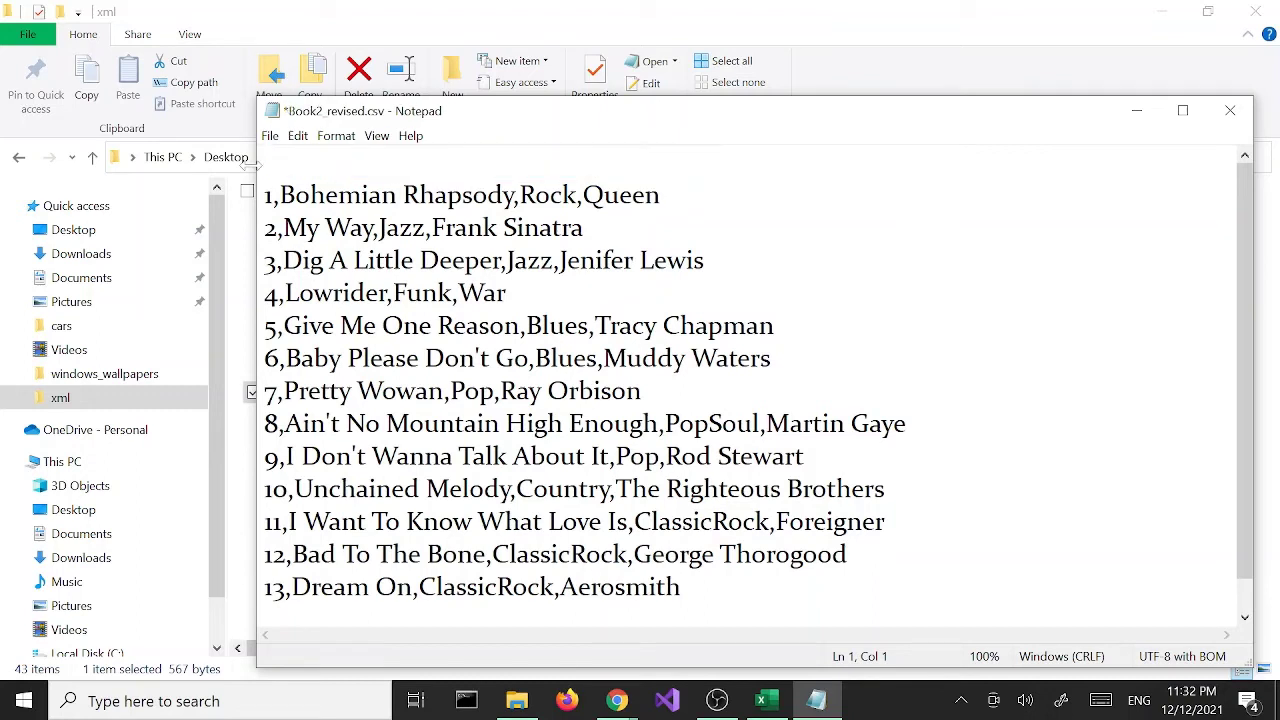
key("Delete")
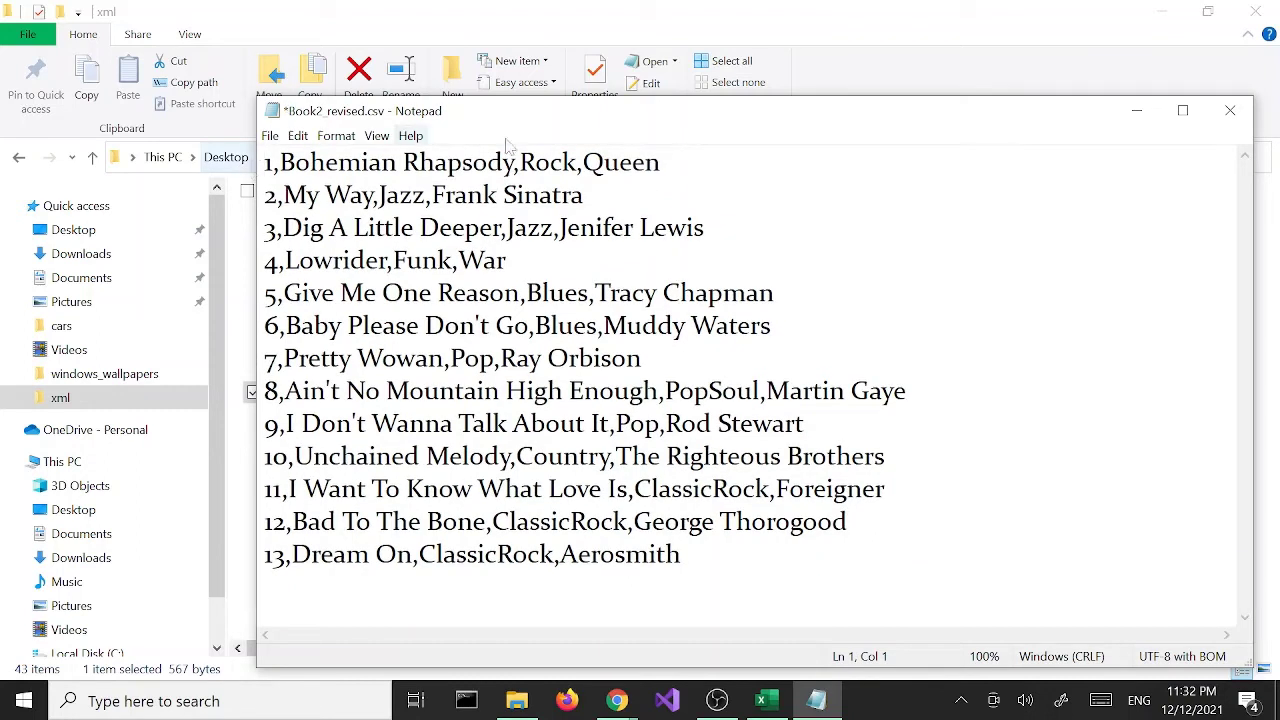
left_click(1232, 112)
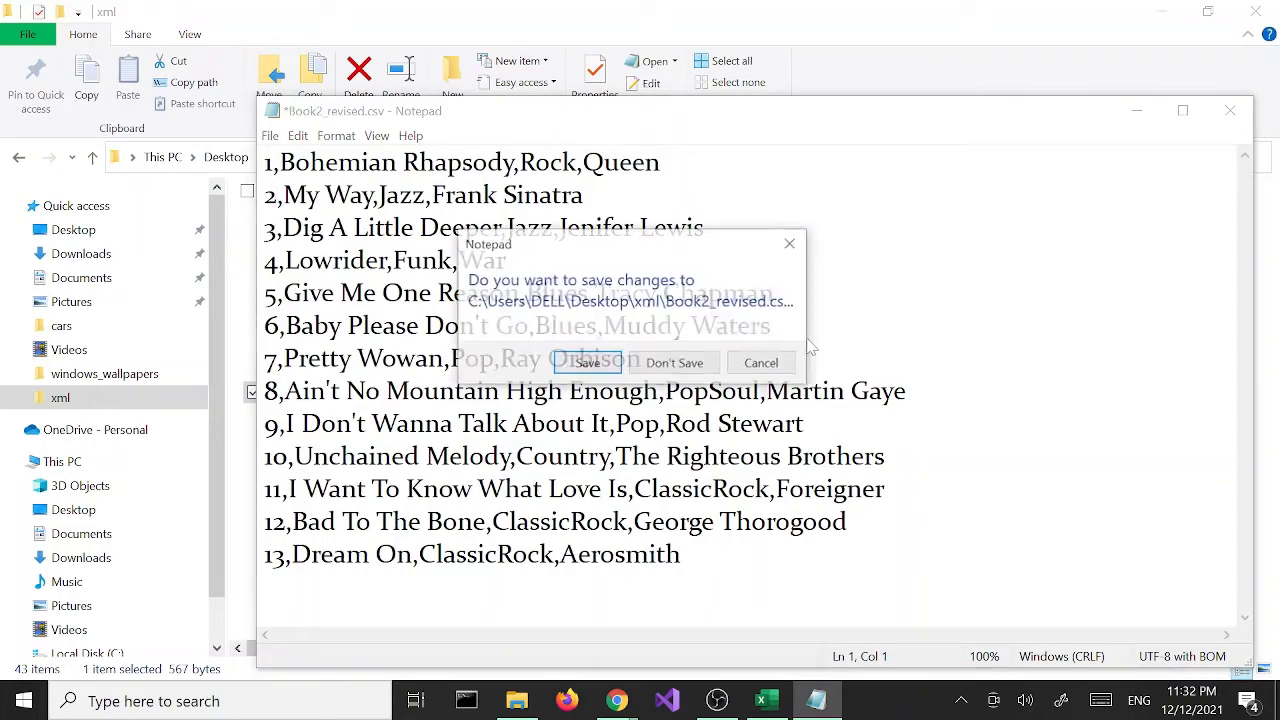
left_click(675, 364)
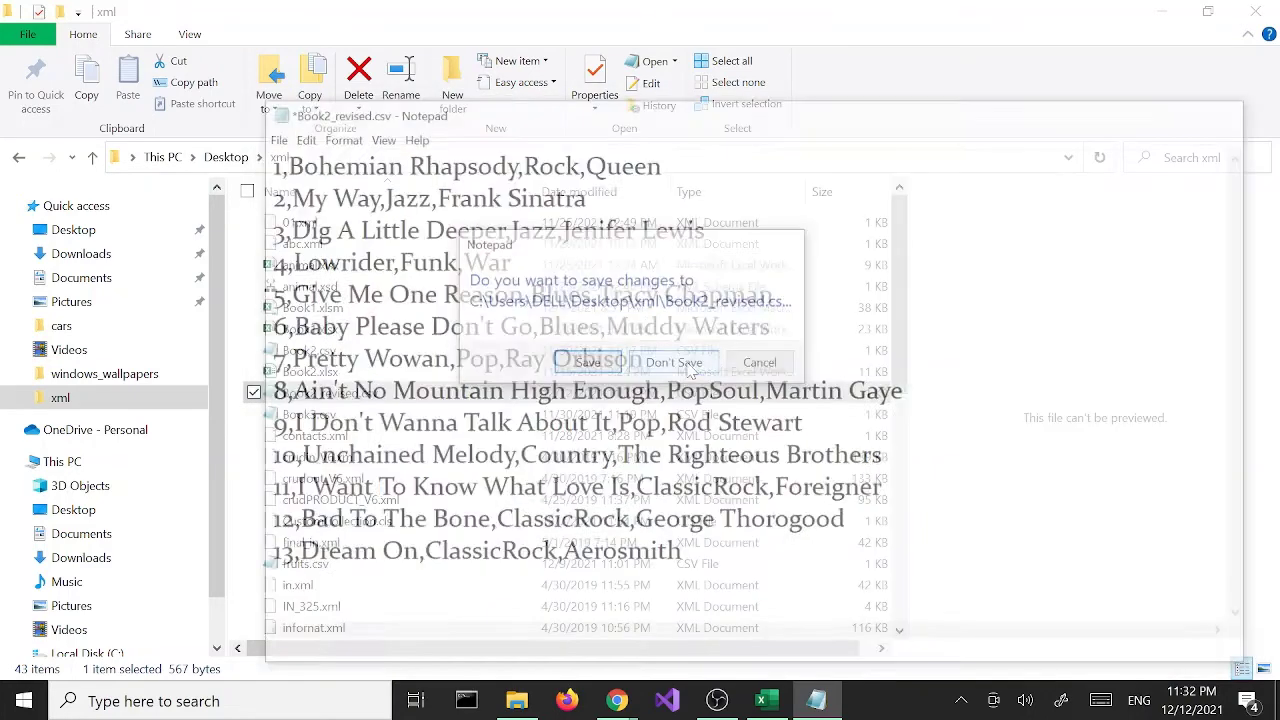
Step: Back in Excel, choose Table > Convert to Range on the song table
left_click(686, 371)
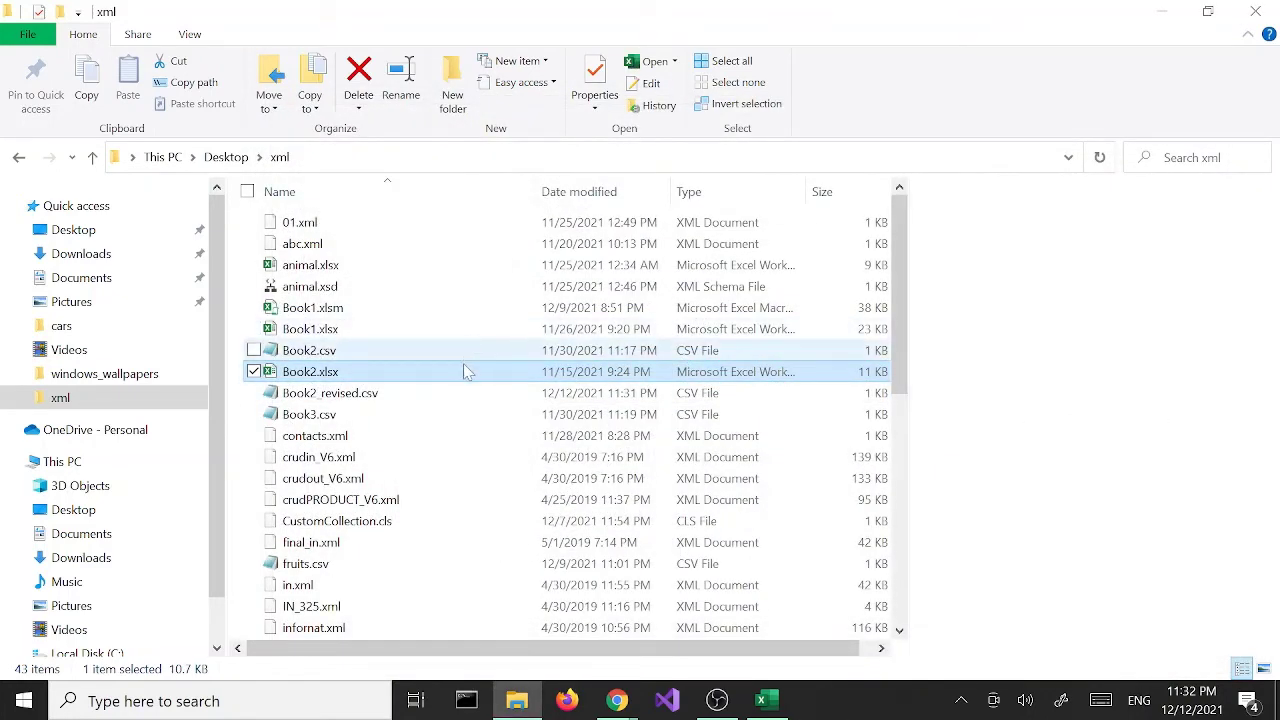
left_click(763, 700)
left_click(256, 378)
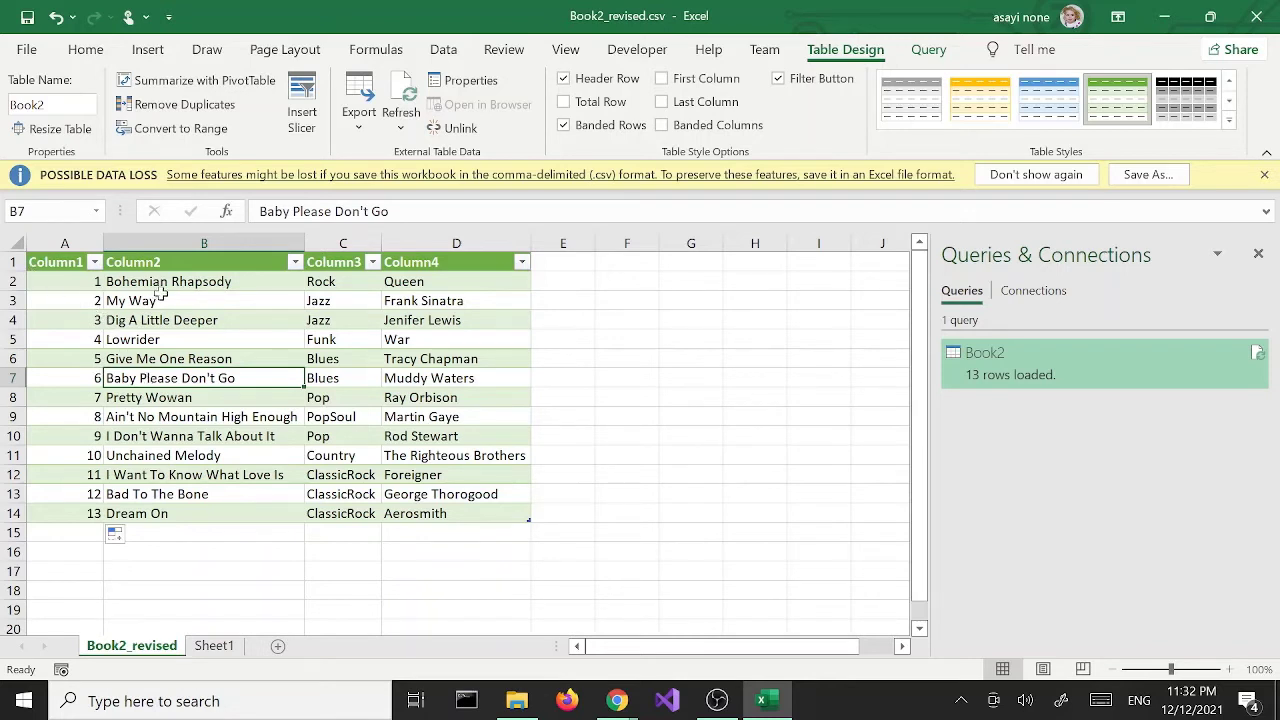
right_click(157, 320)
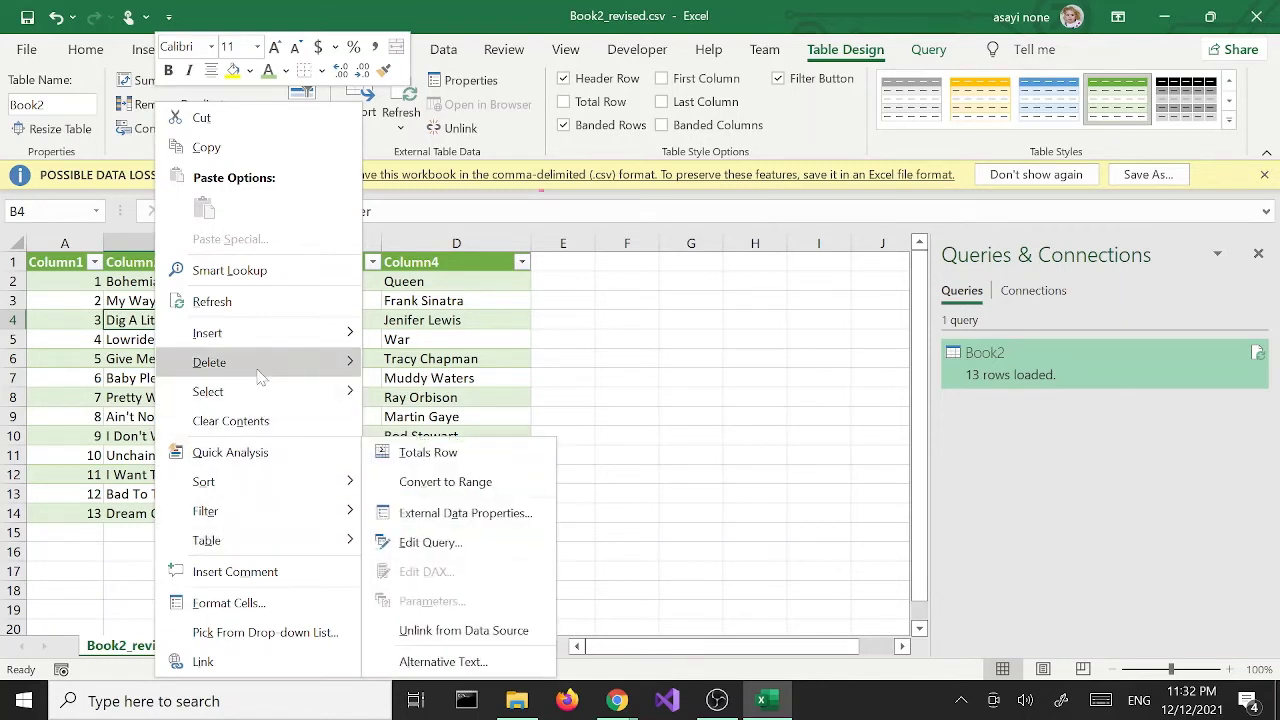
mouse_move(259, 369)
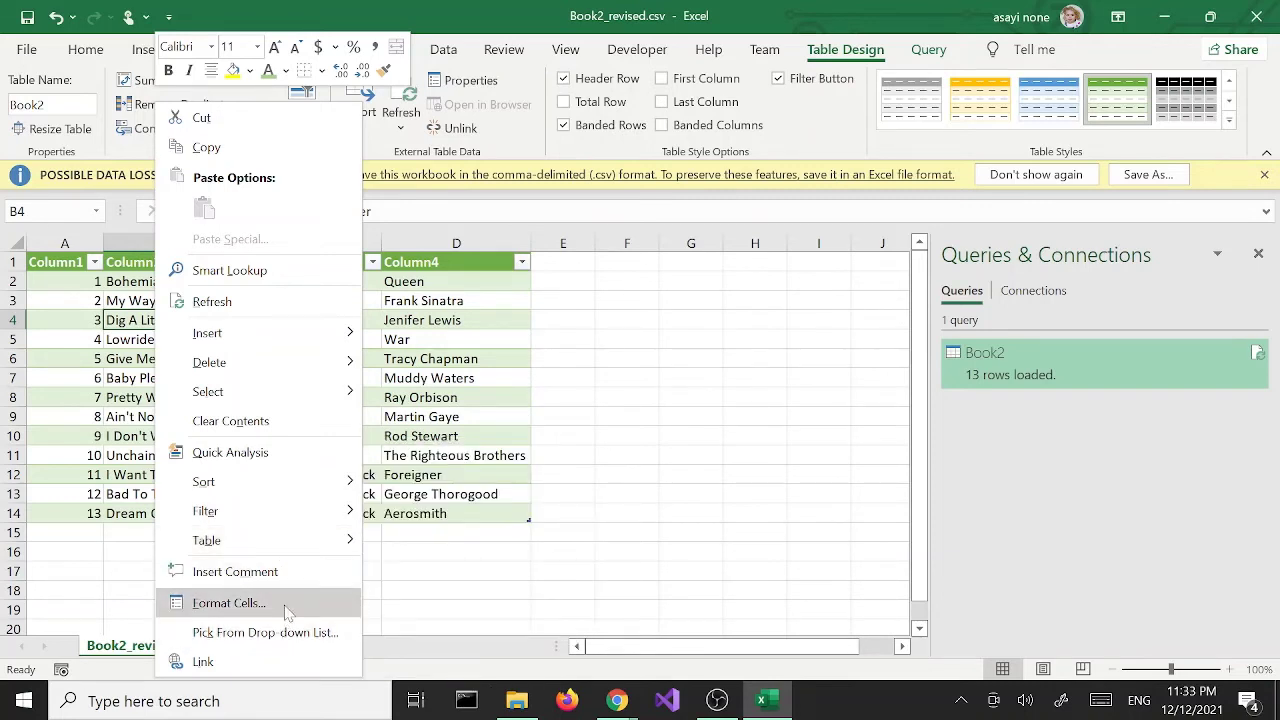
mouse_move(279, 553)
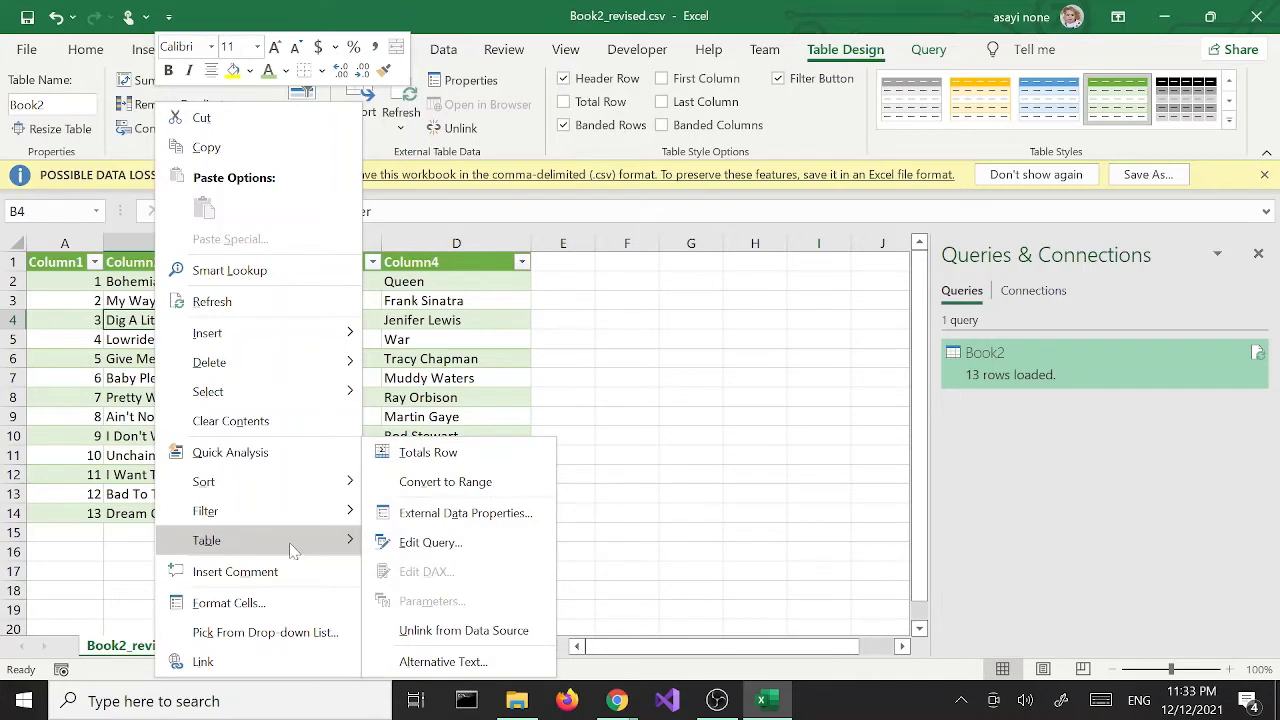
left_click(445, 482)
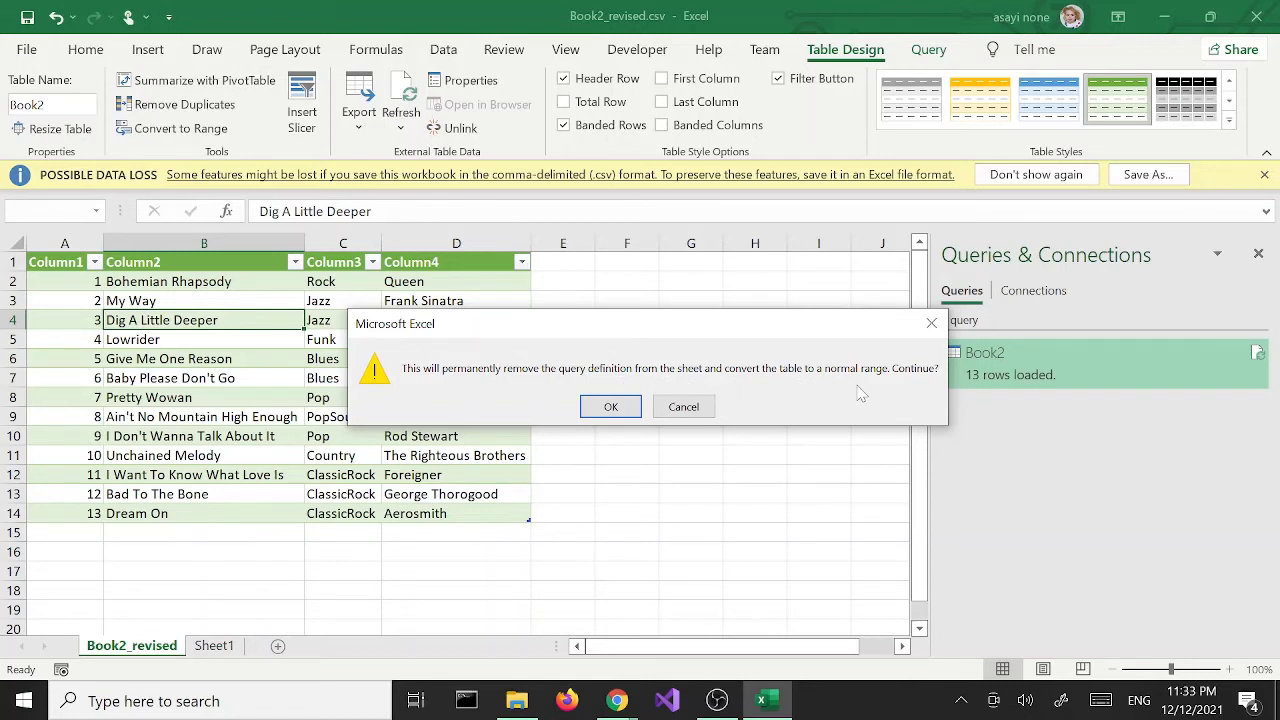
Step: Confirm converting the table to a normal range and look over the song rows
left_click(609, 408)
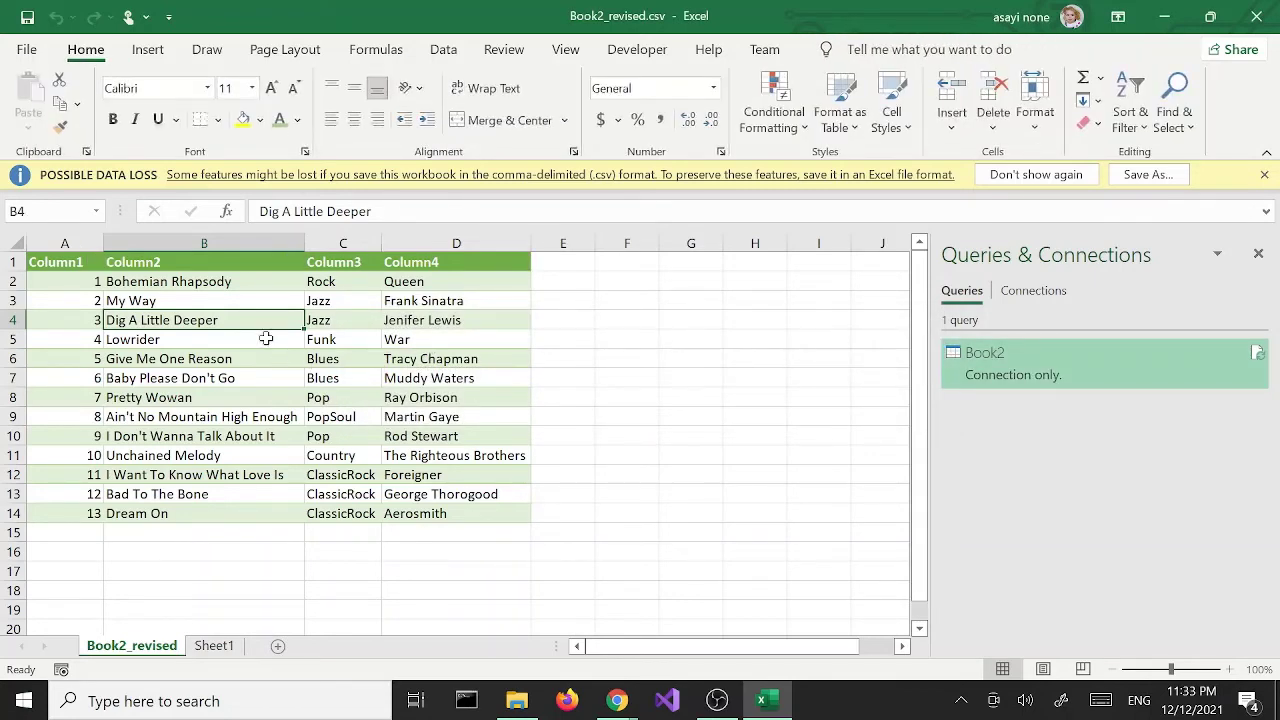
left_click(120, 296)
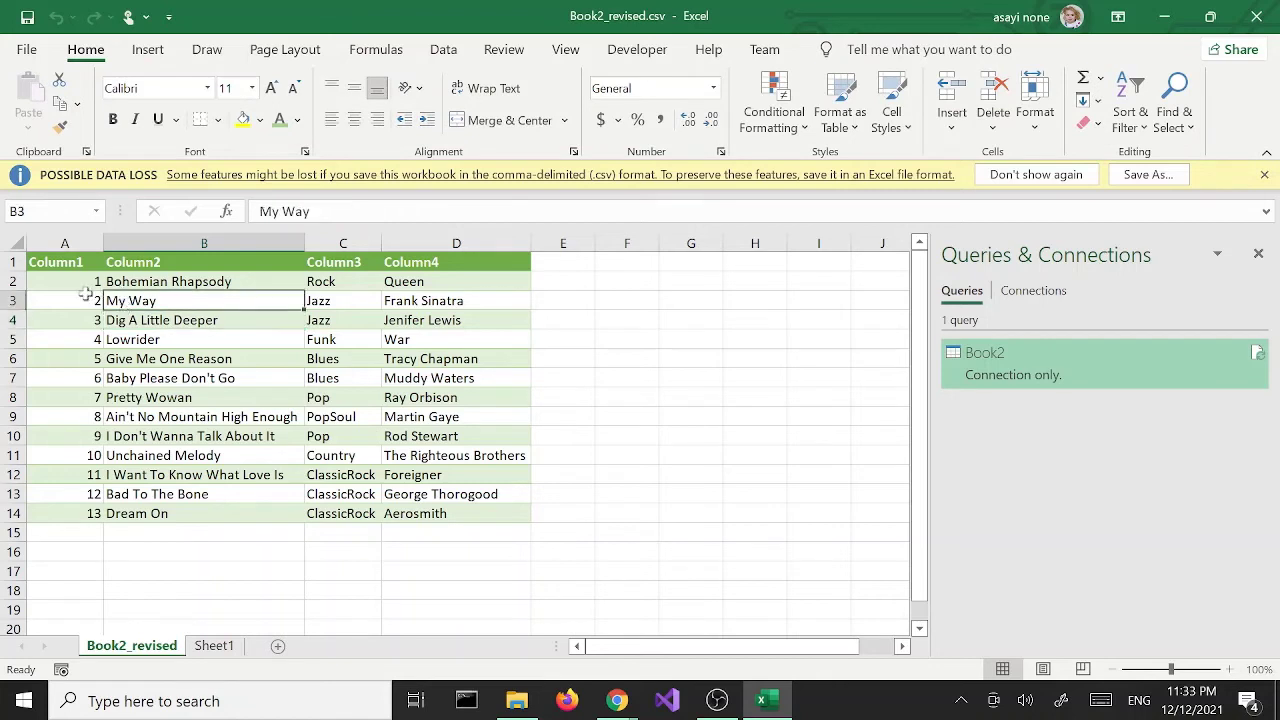
left_click(15, 261)
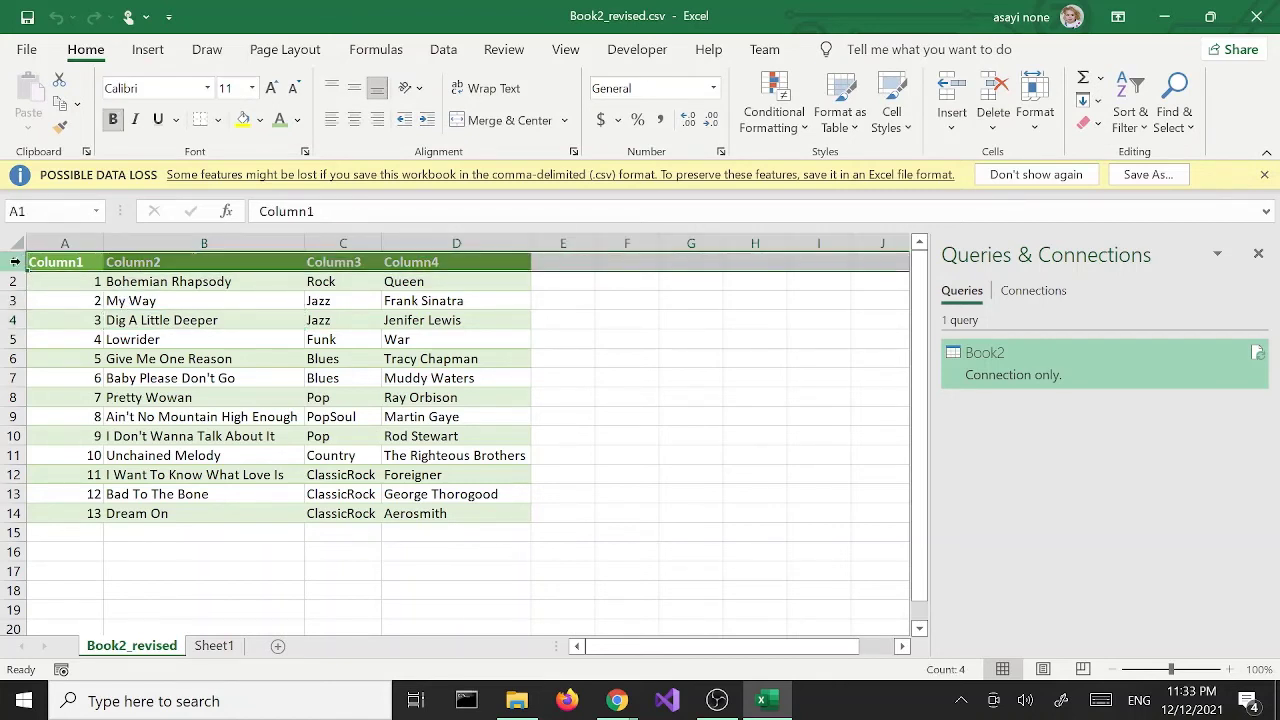
left_click(110, 320)
right_click(222, 356)
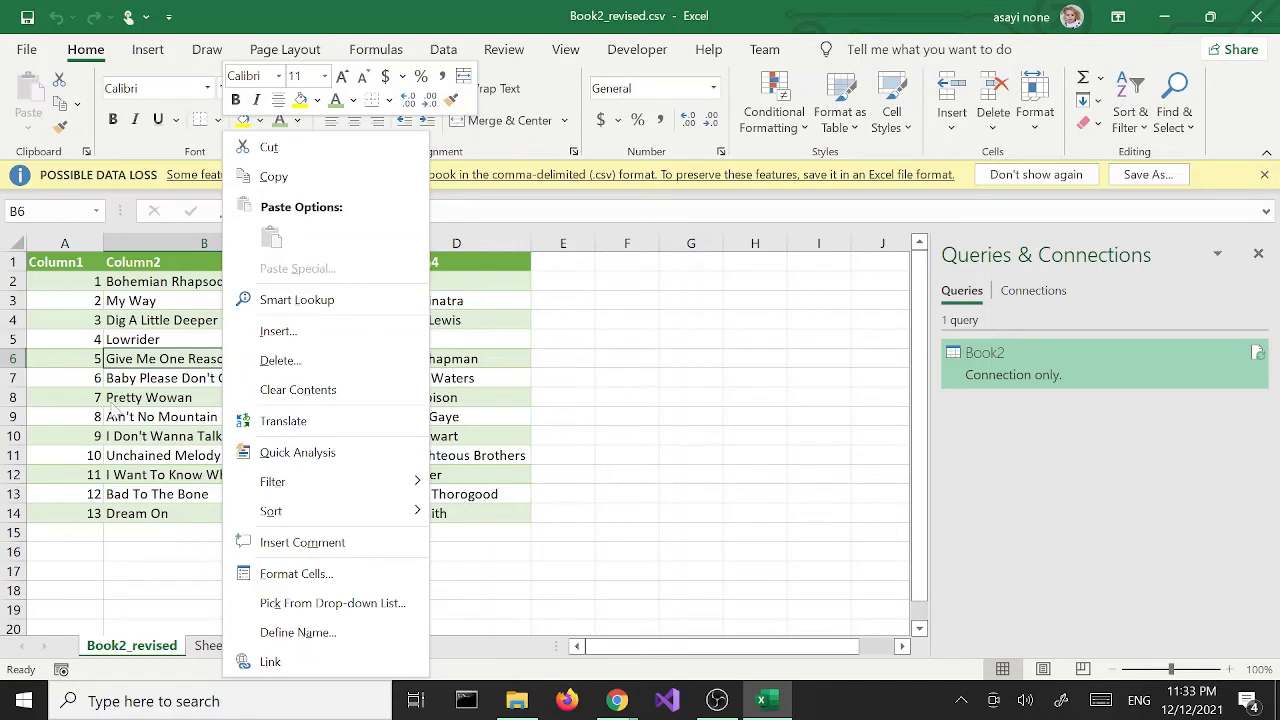
key("Escape")
left_click_drag(265, 369, 263, 385)
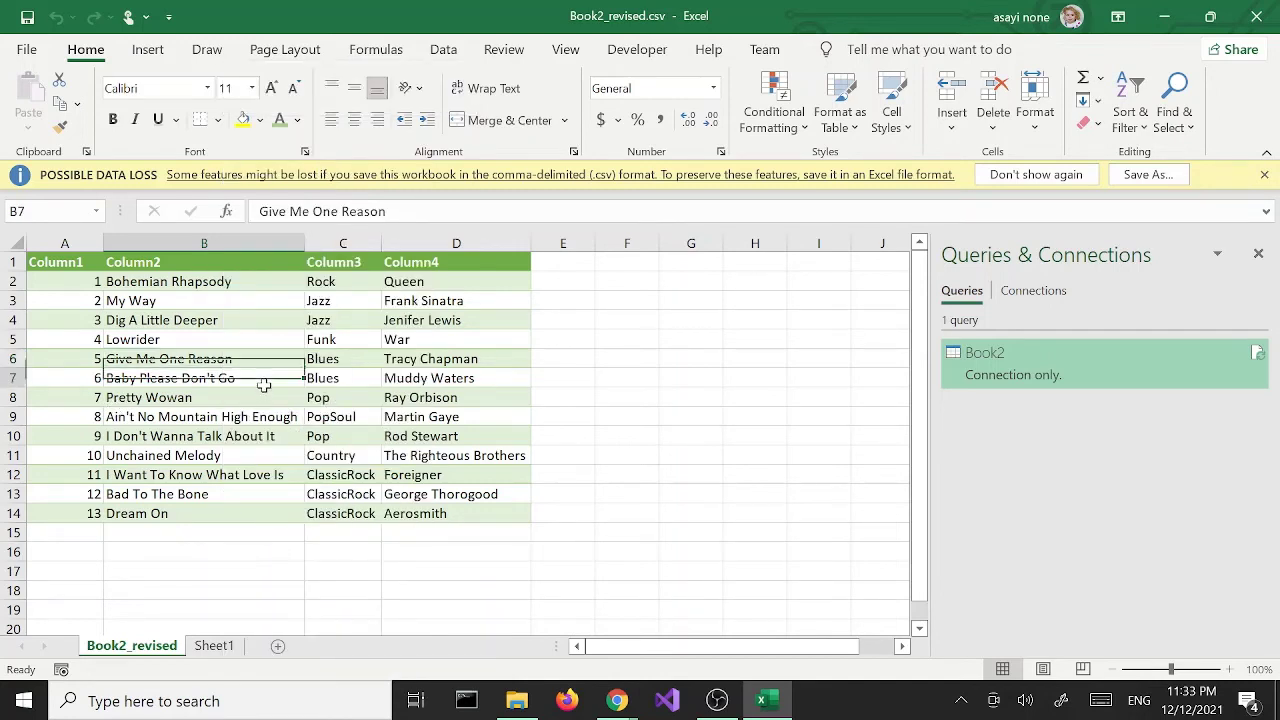
right_click(263, 385)
key("Escape")
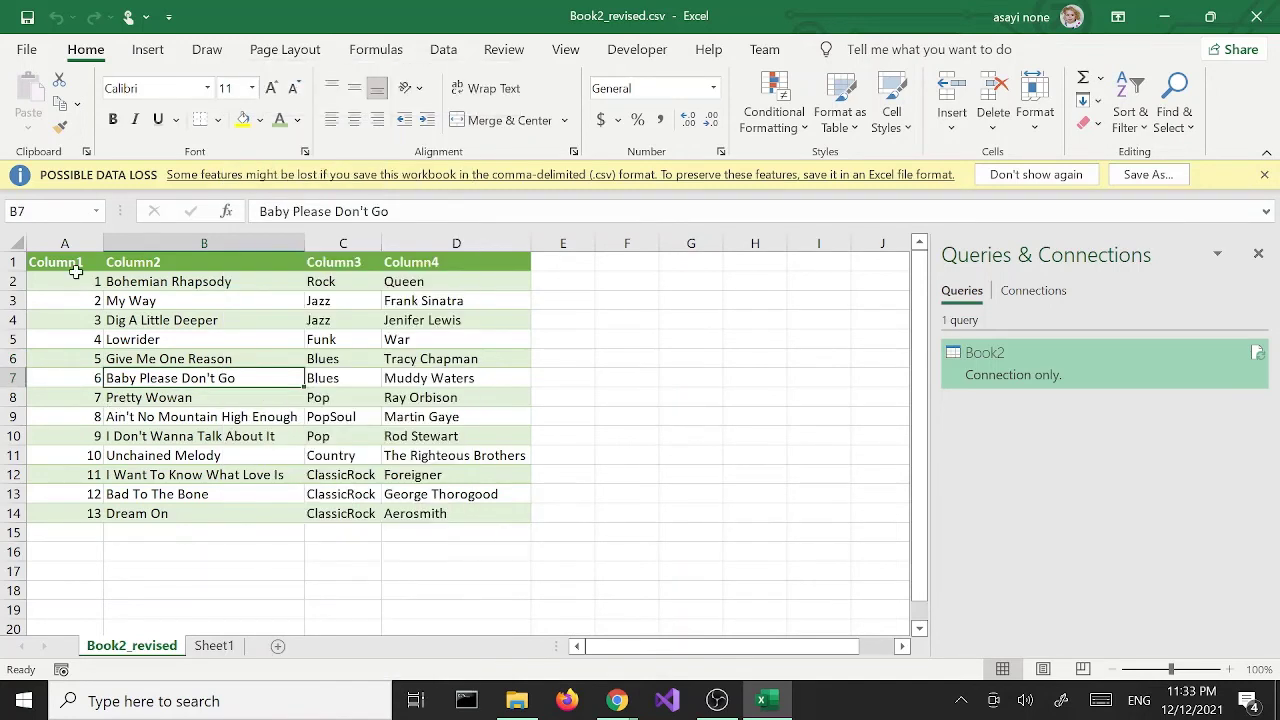
Step: Delete row 1, the Column1–Column4 header row
left_click(14, 262)
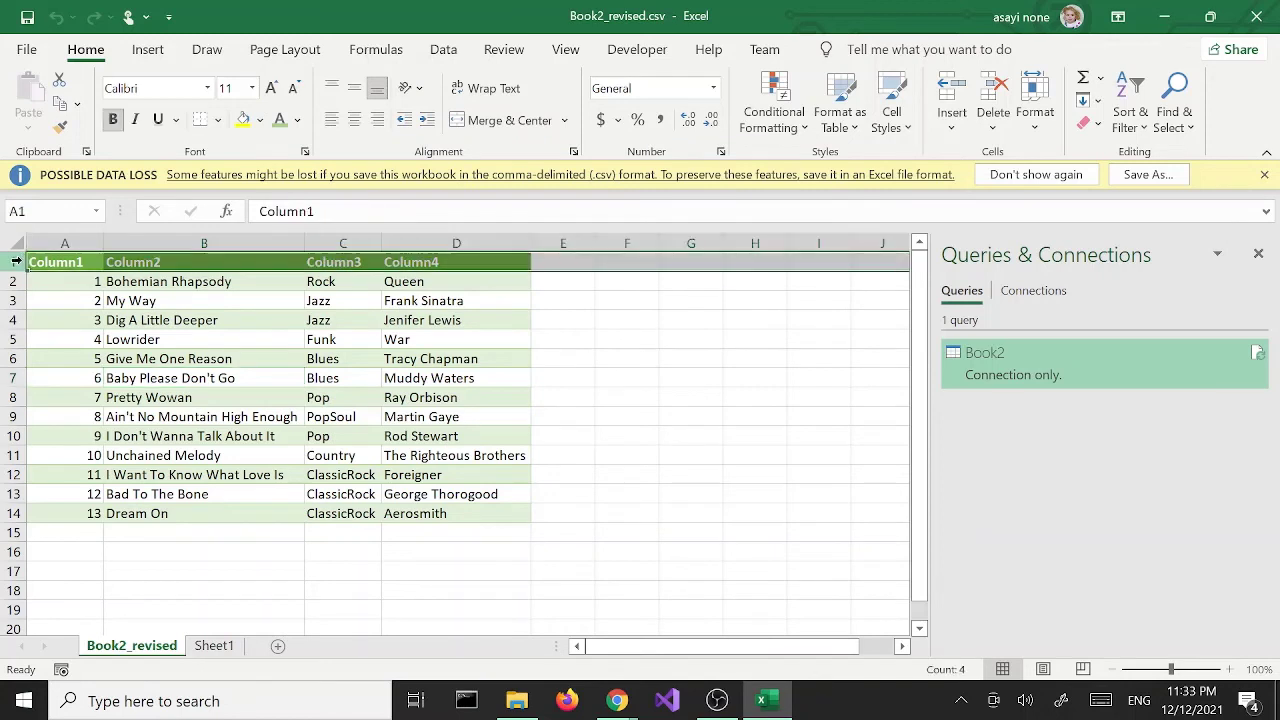
right_click(228, 262)
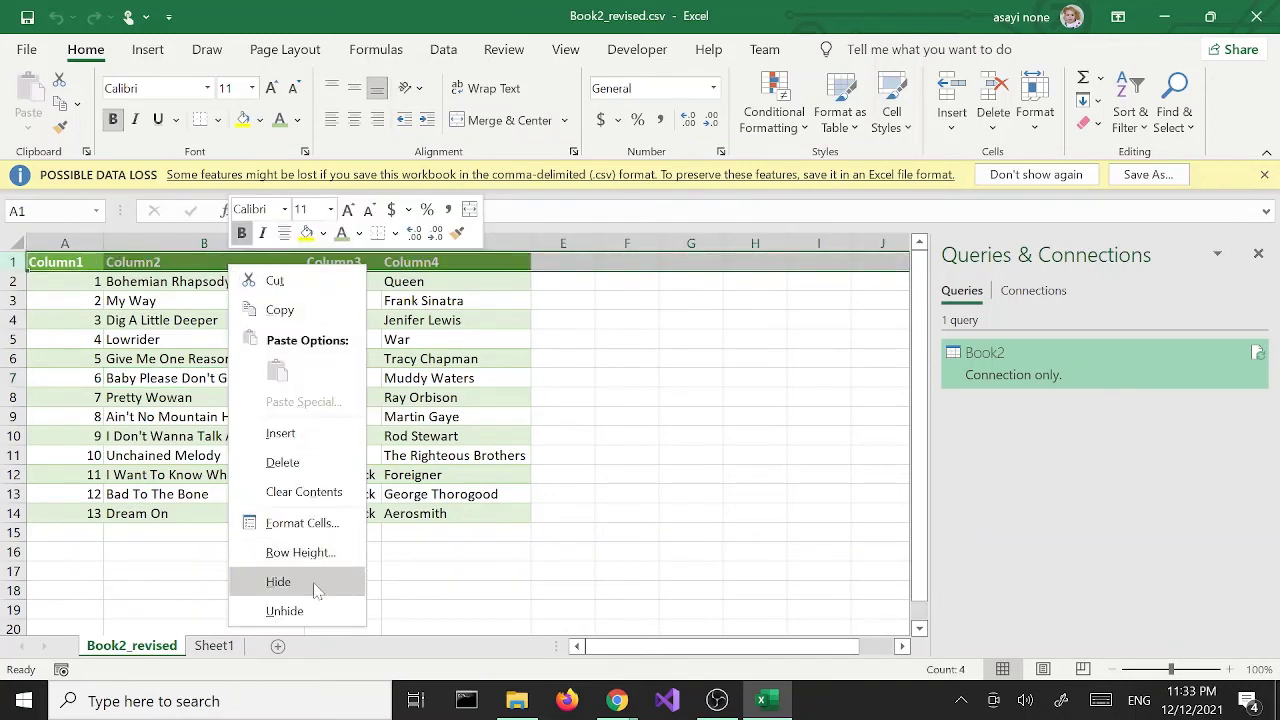
left_click(304, 467)
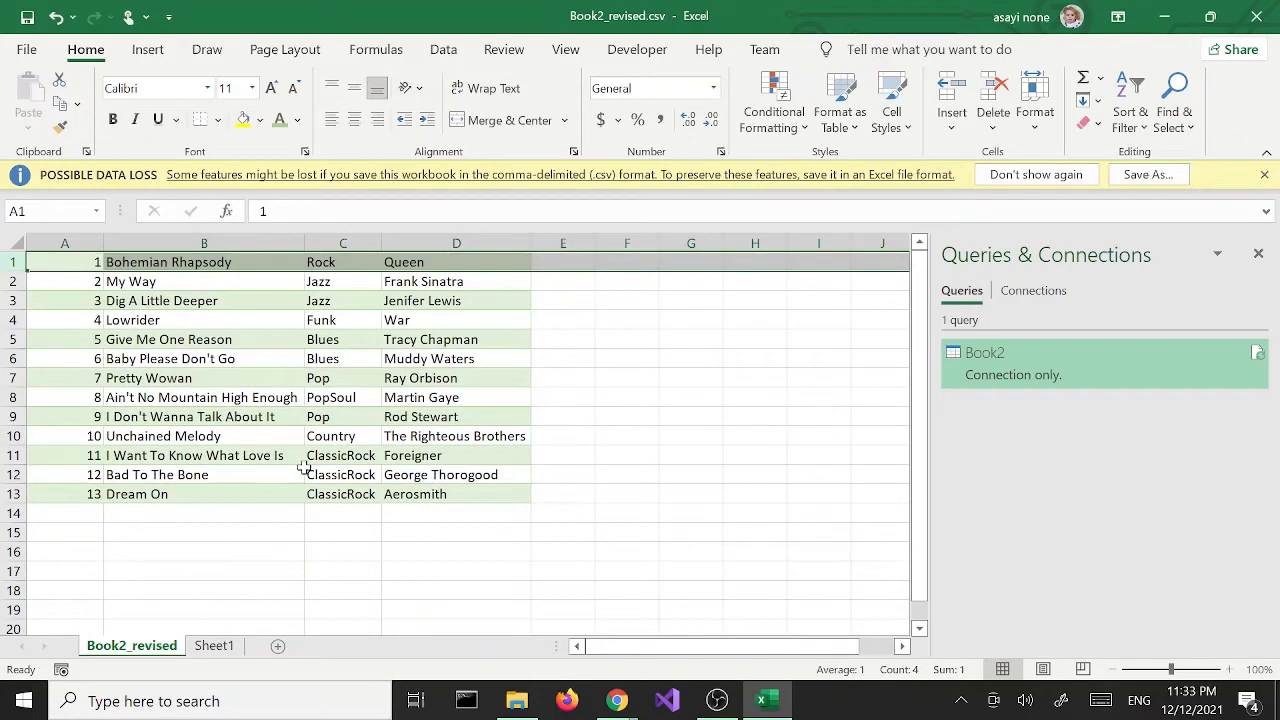
left_click(230, 411)
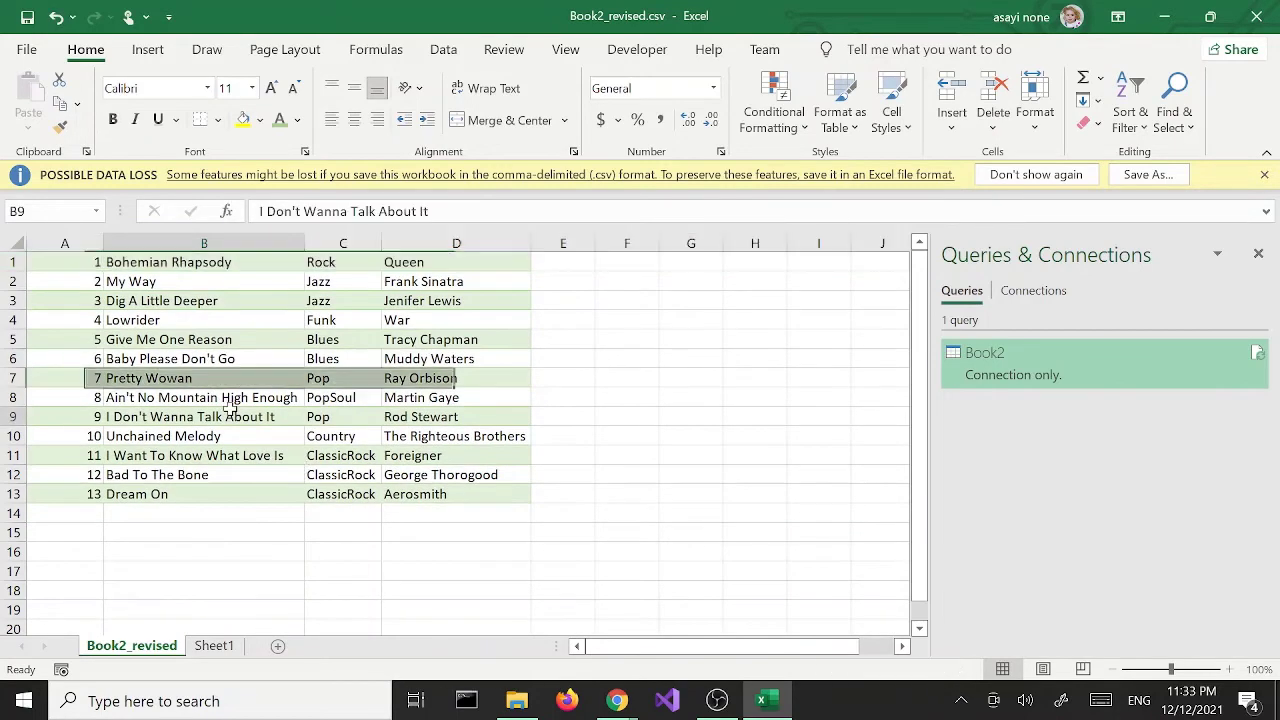
Step: Save a copy as Book2_revised2.csv in the xml folder, keeping only the active sheet
left_click(30, 50)
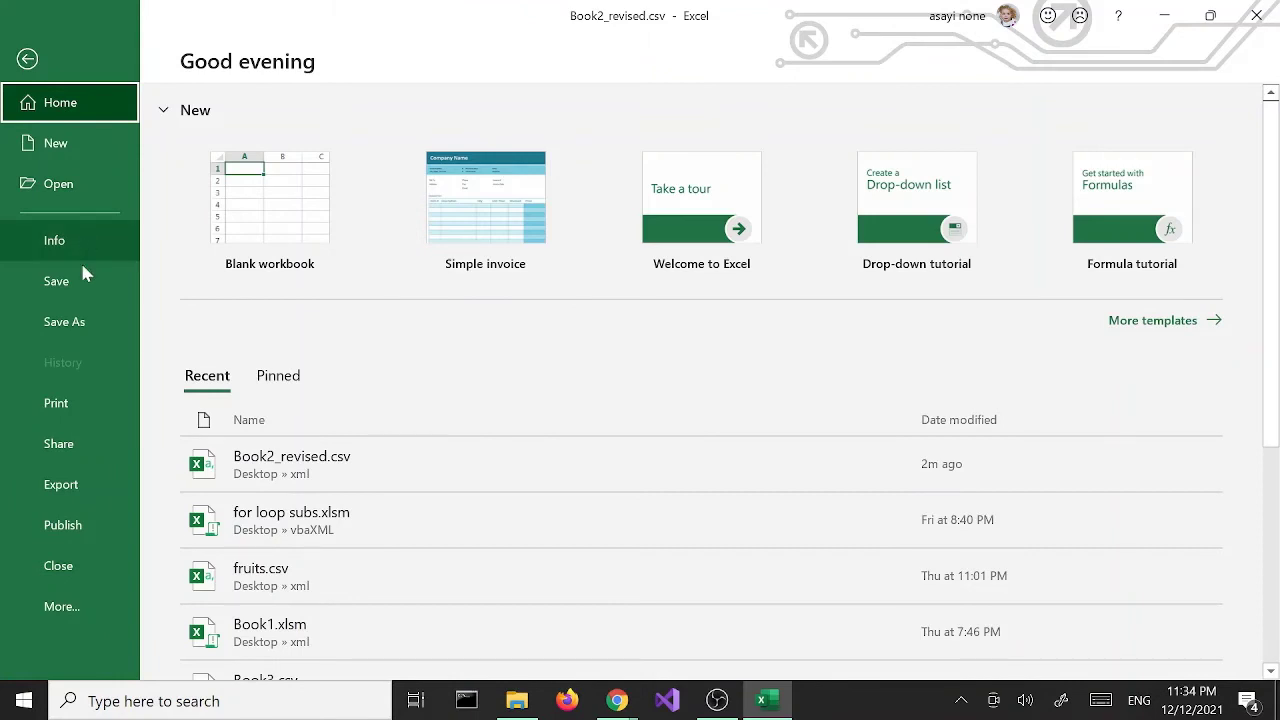
left_click(80, 320)
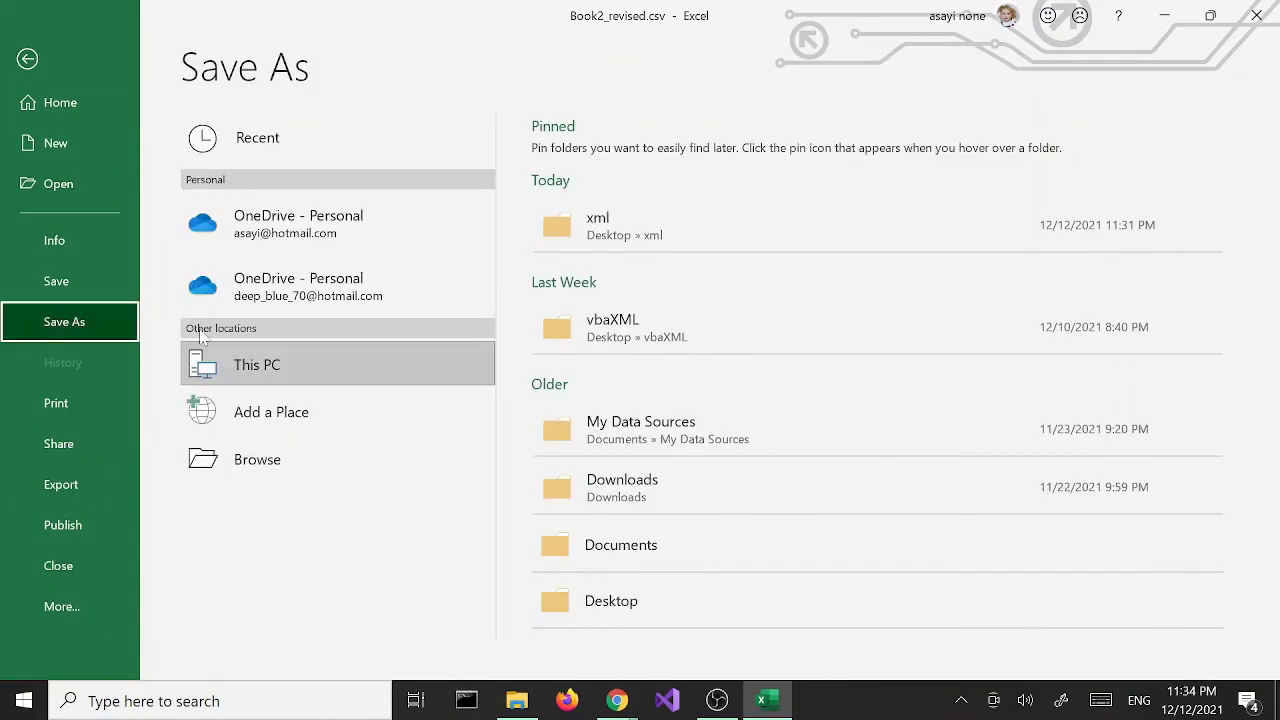
left_click(645, 240)
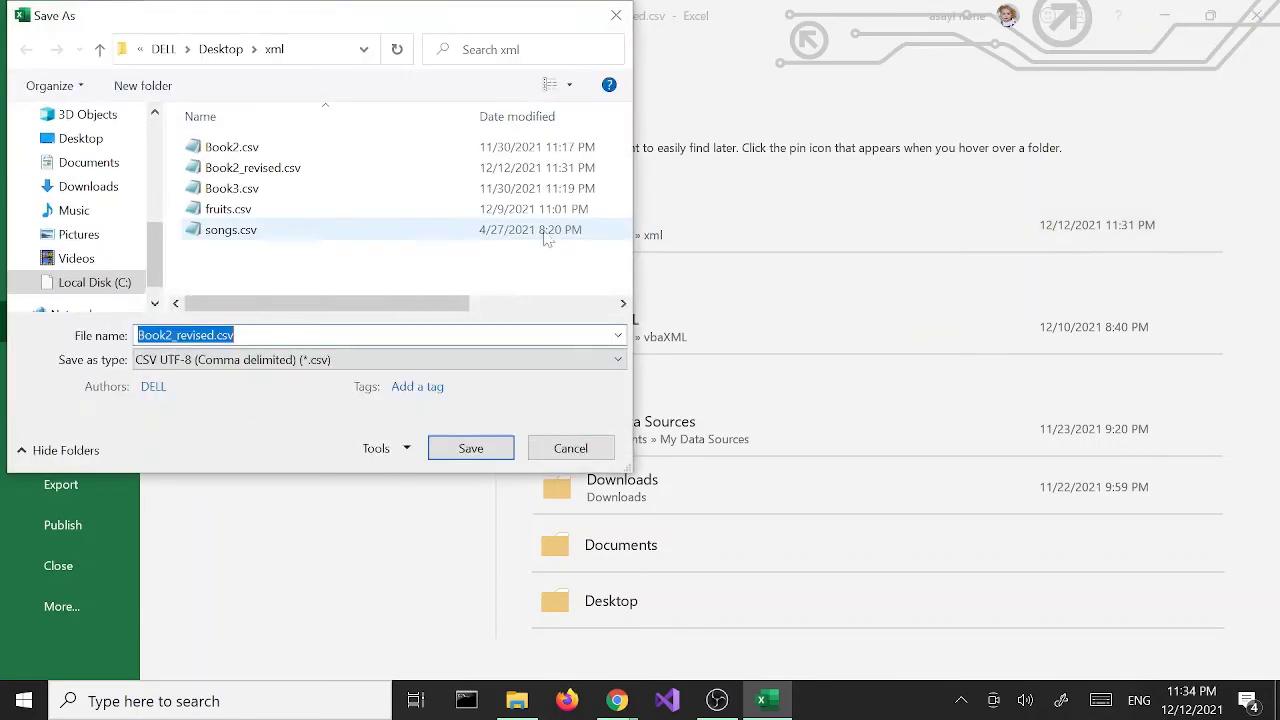
left_click(270, 172)
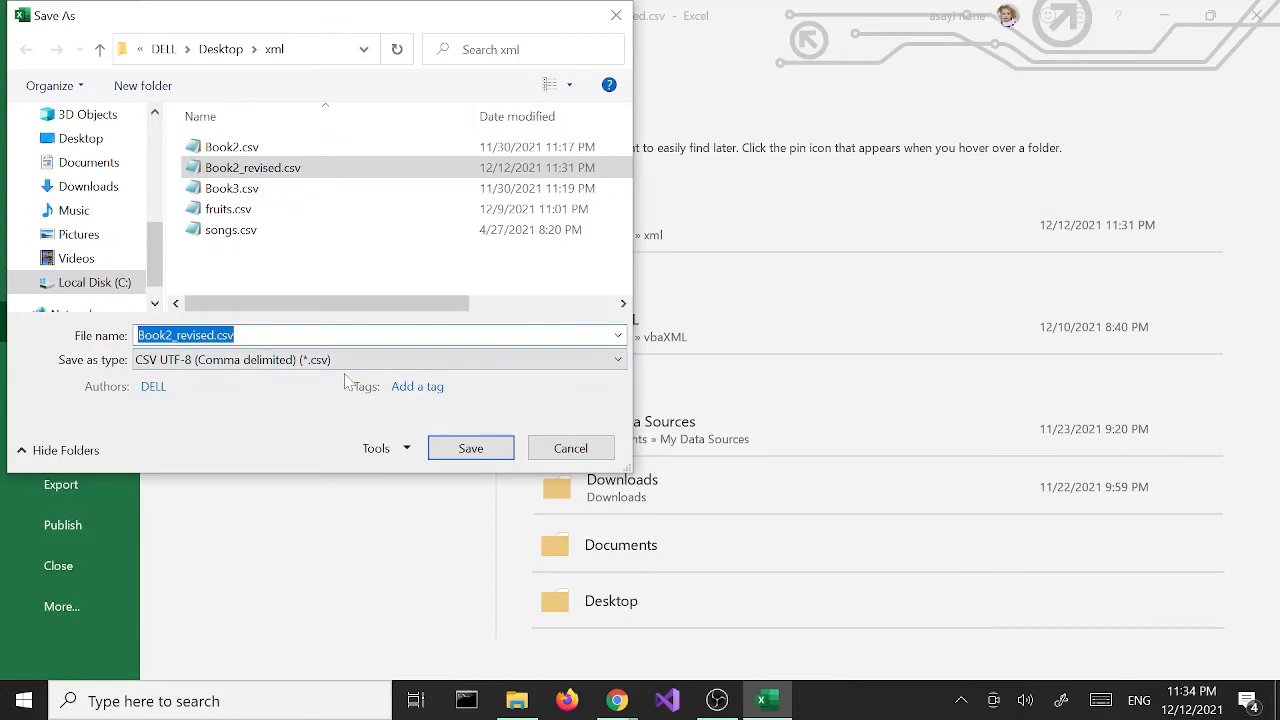
key("Home")
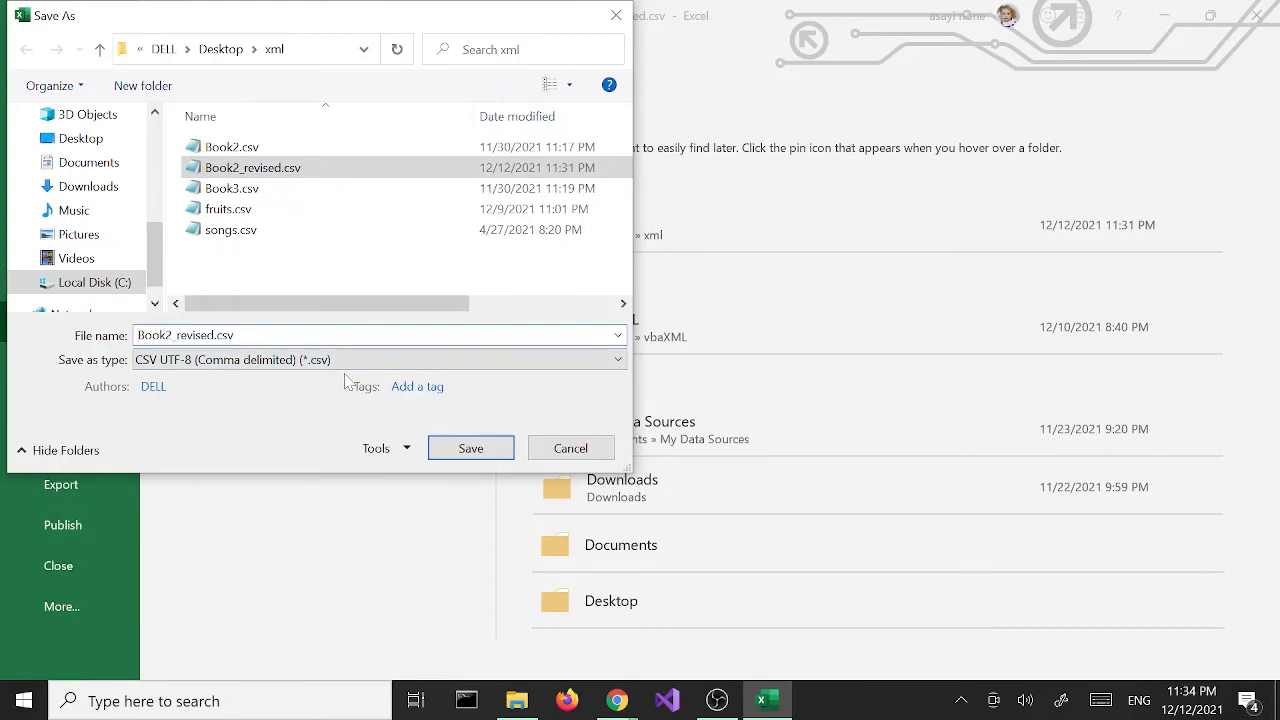
type("2")
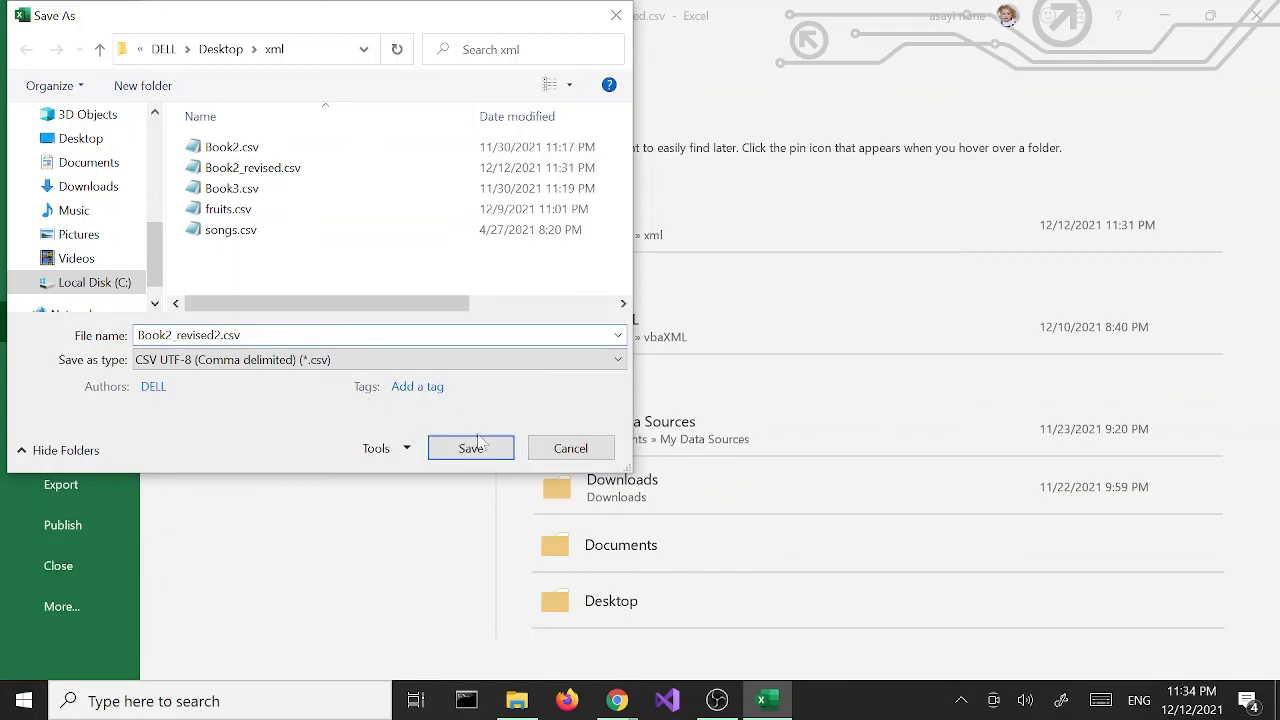
left_click(470, 448)
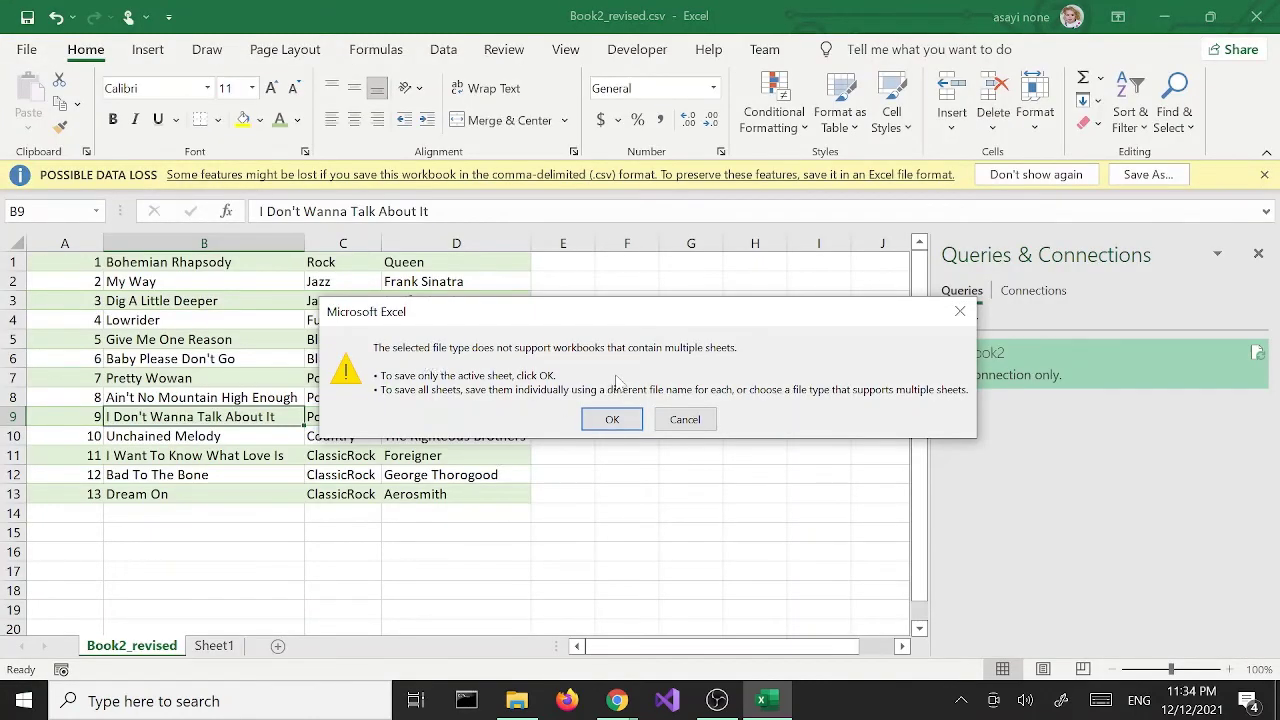
left_click(612, 420)
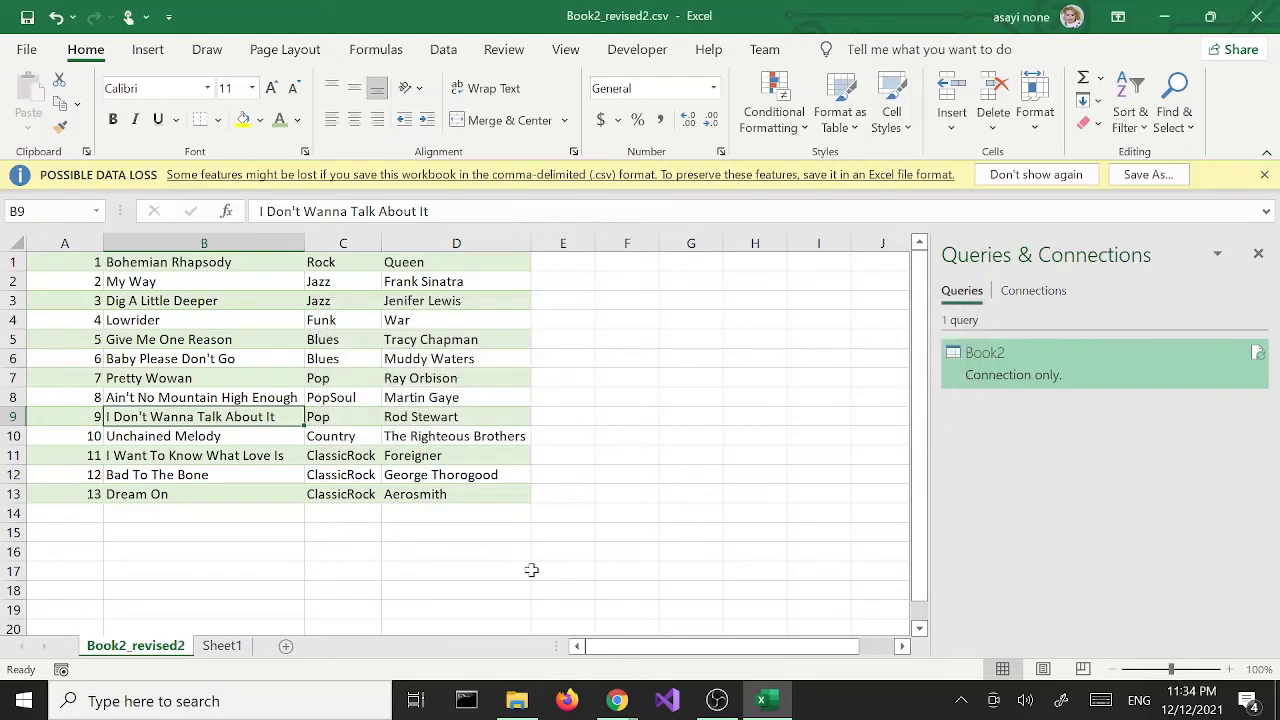
Step: Open Book2_revised2.csv in Notepad, confirm its 13 header-free song lines, then close it
left_click(508, 697)
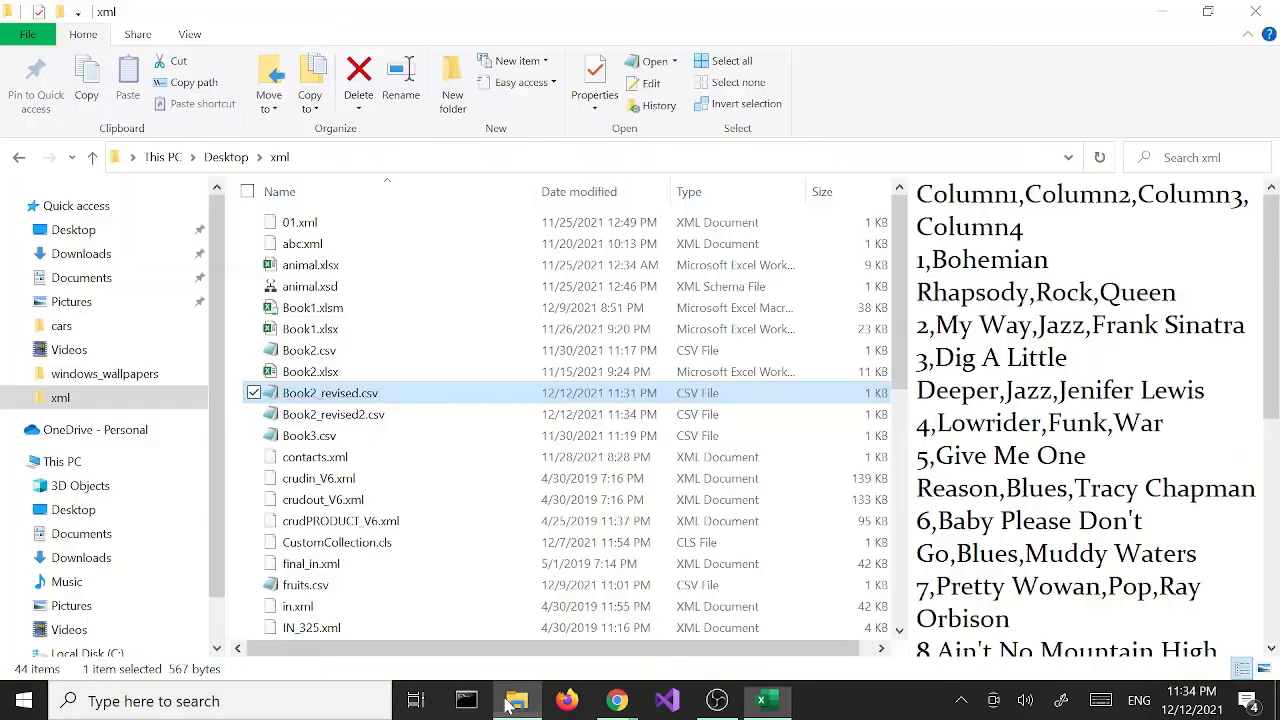
left_click(389, 416)
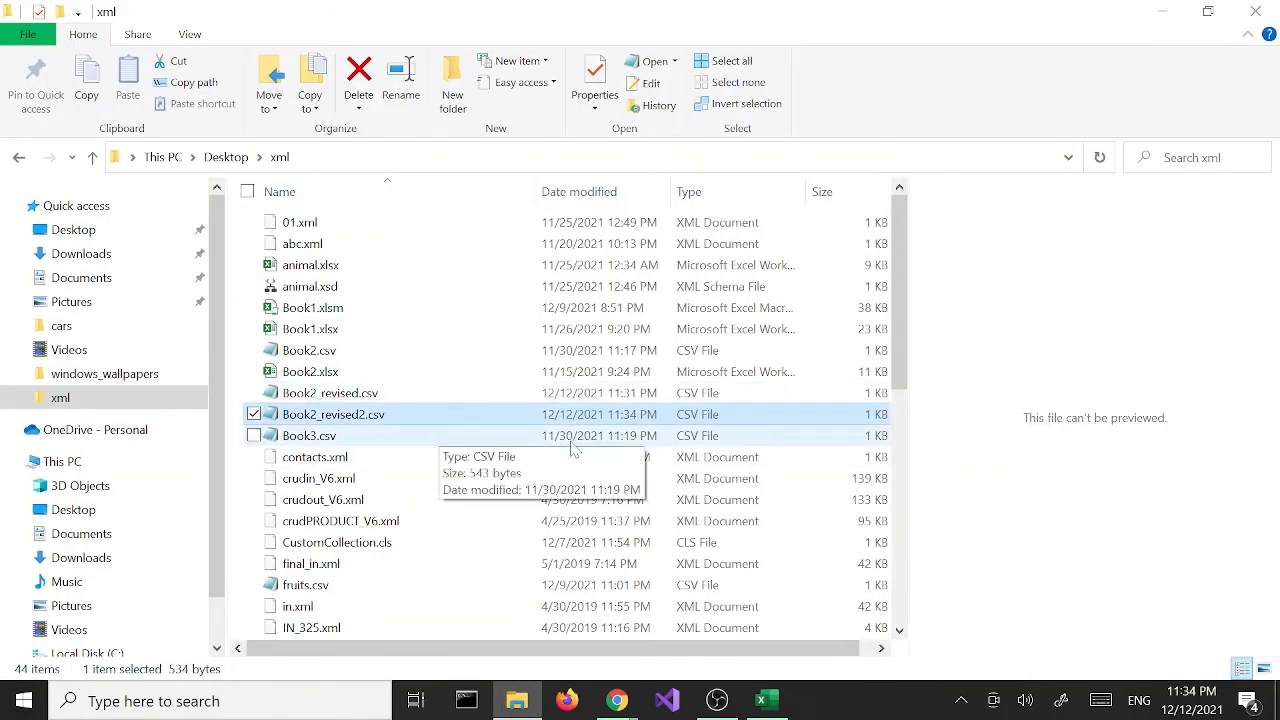
double_click(434, 414)
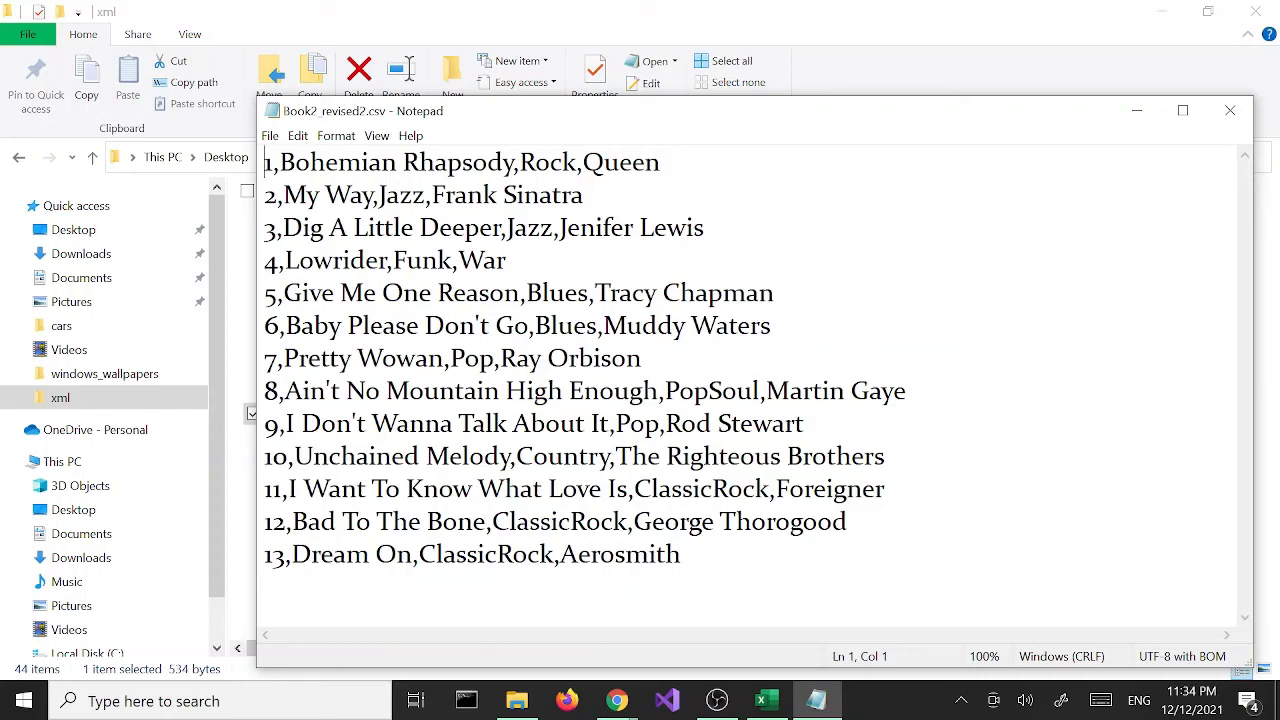
left_click_drag(278, 162, 287, 554)
left_click(287, 554)
left_click(378, 195)
left_click(1231, 112)
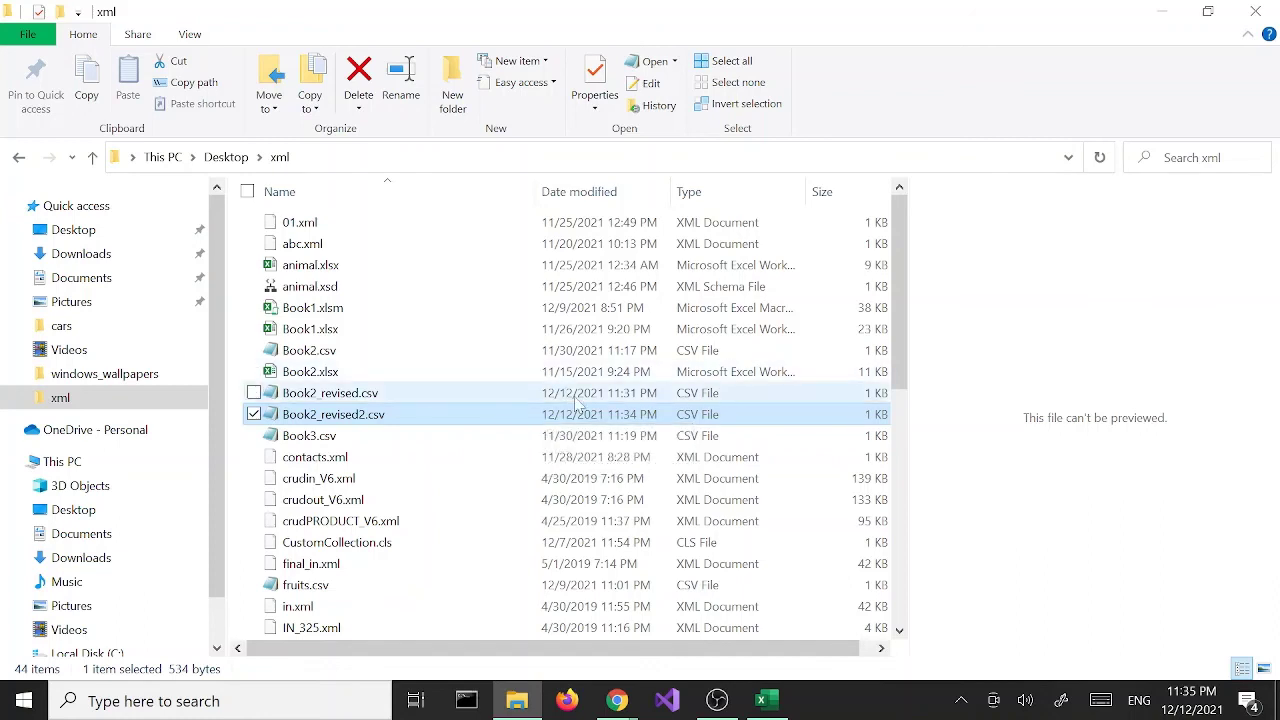
Step: Back in Excel, spot-check song entries such as Pretty Woman, Rod Stewart and Foreigner
left_click(766, 703)
left_click(480, 379)
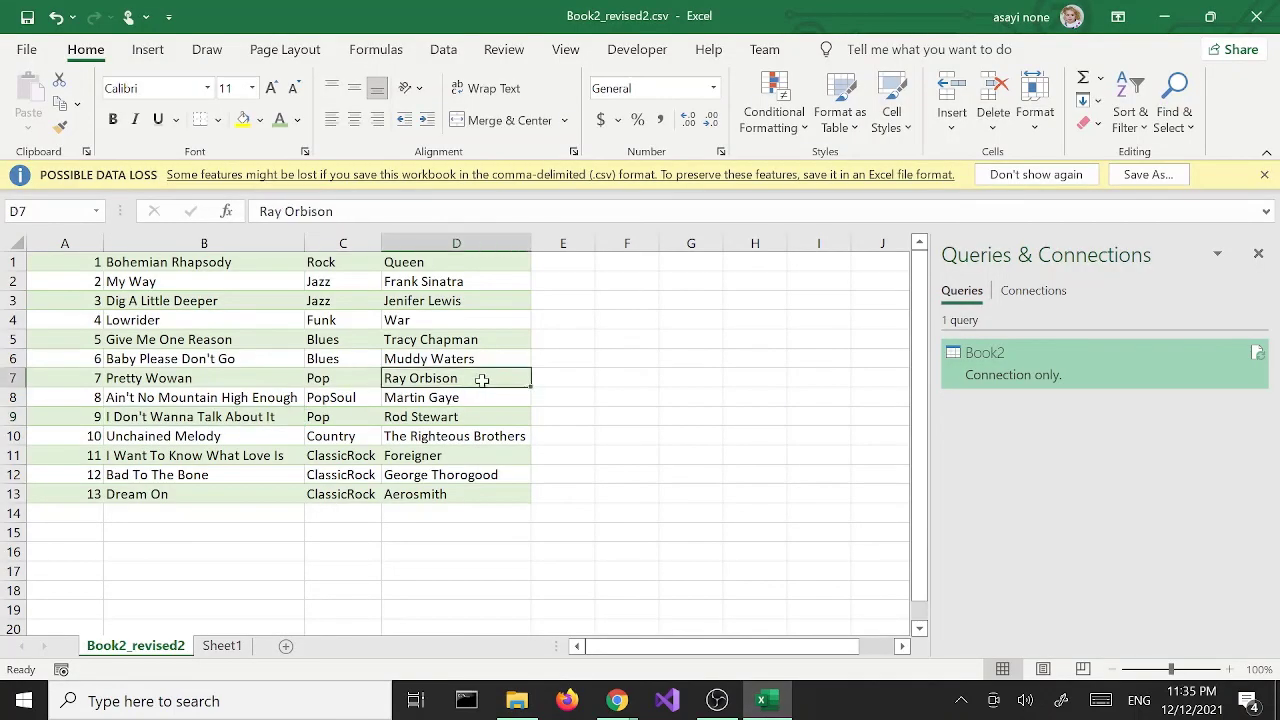
left_click(288, 371)
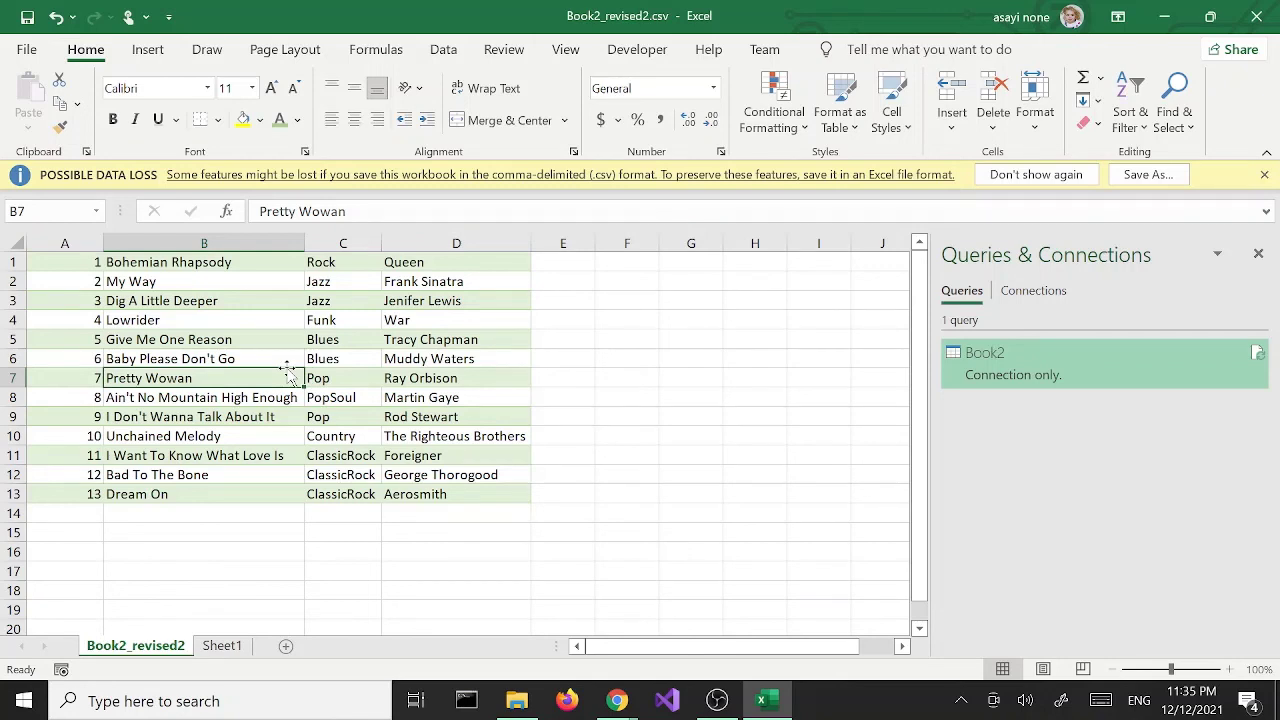
left_click(372, 393)
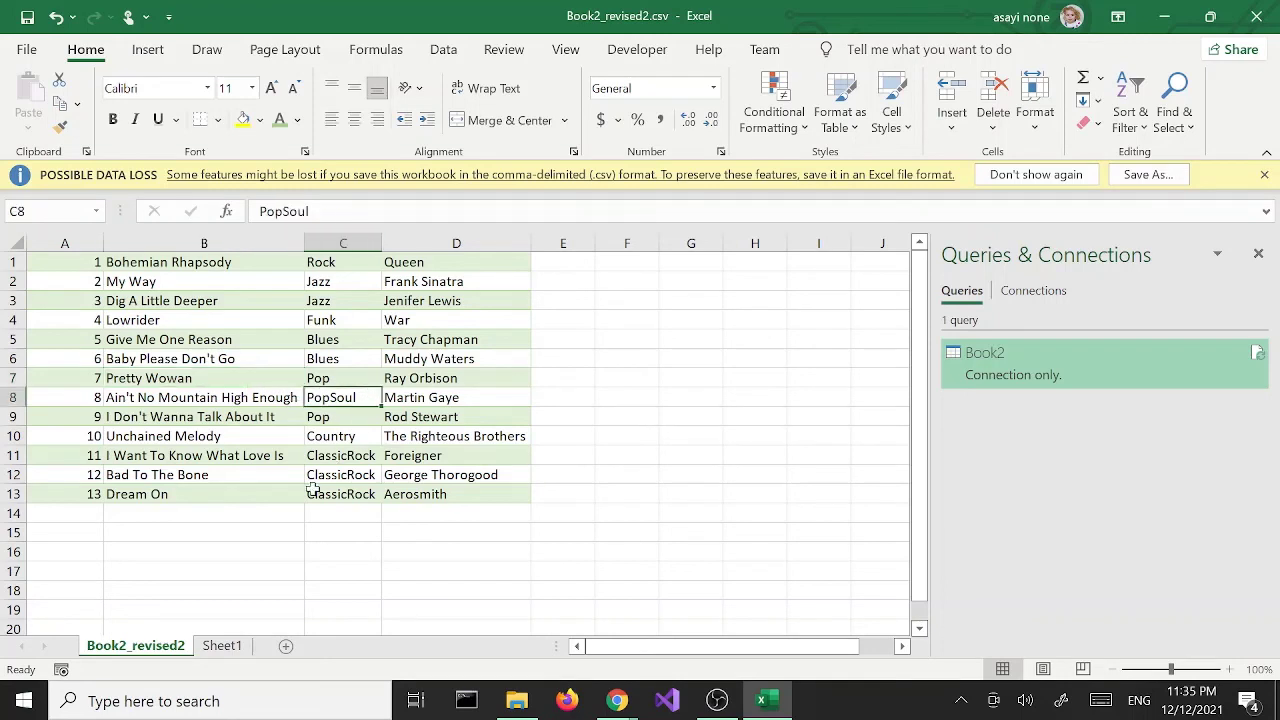
left_click(469, 414)
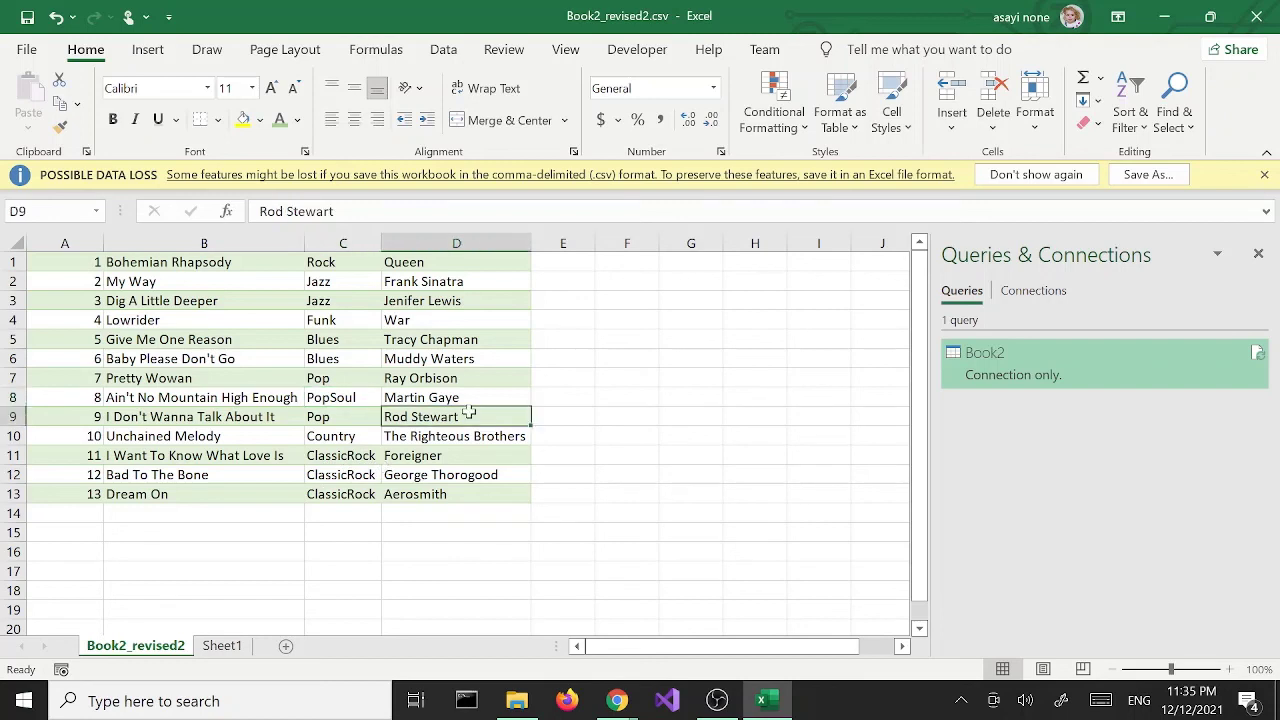
left_click(237, 411)
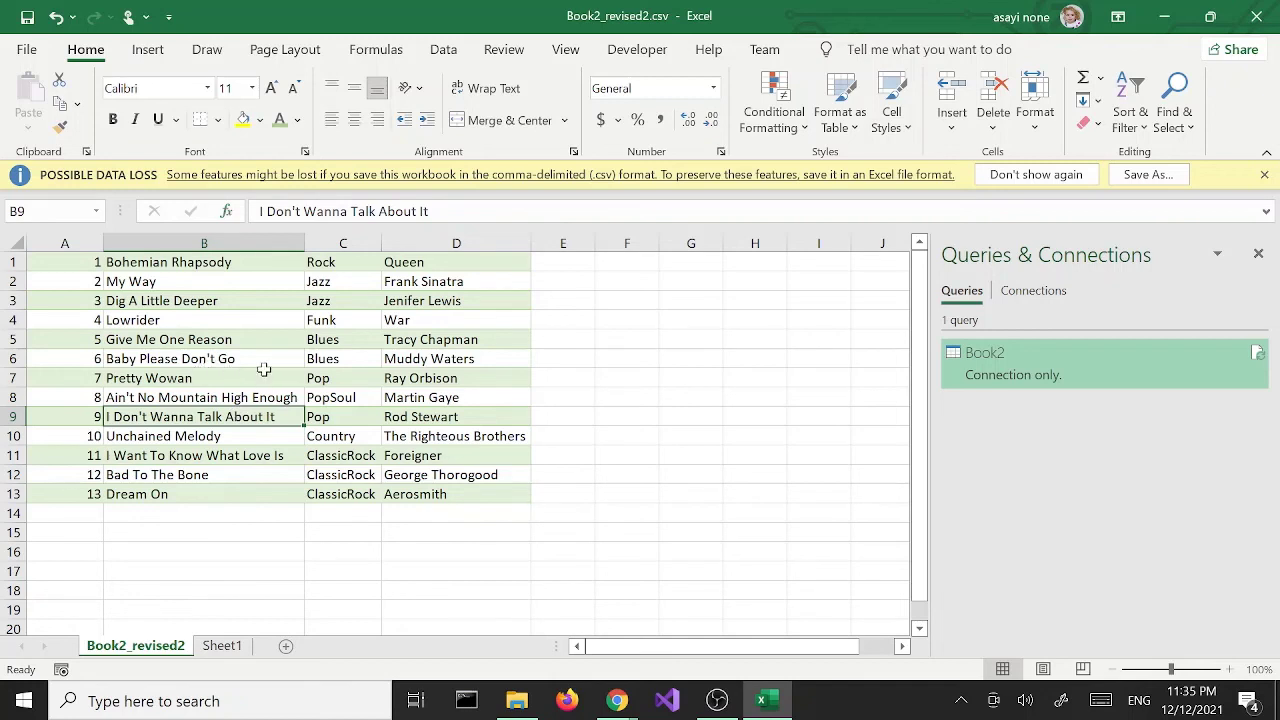
left_click(420, 461)
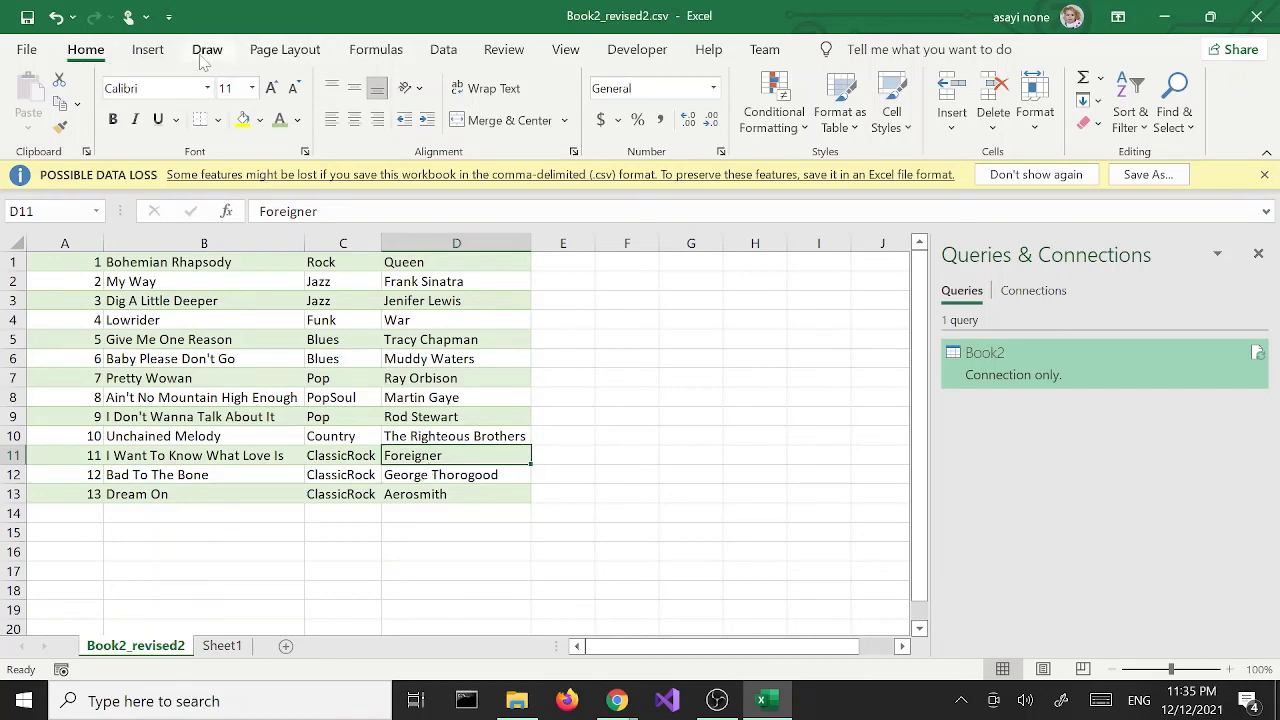
Step: Show the Data tab and check more entries like Ain't No Mountain High Enough
left_click(446, 52)
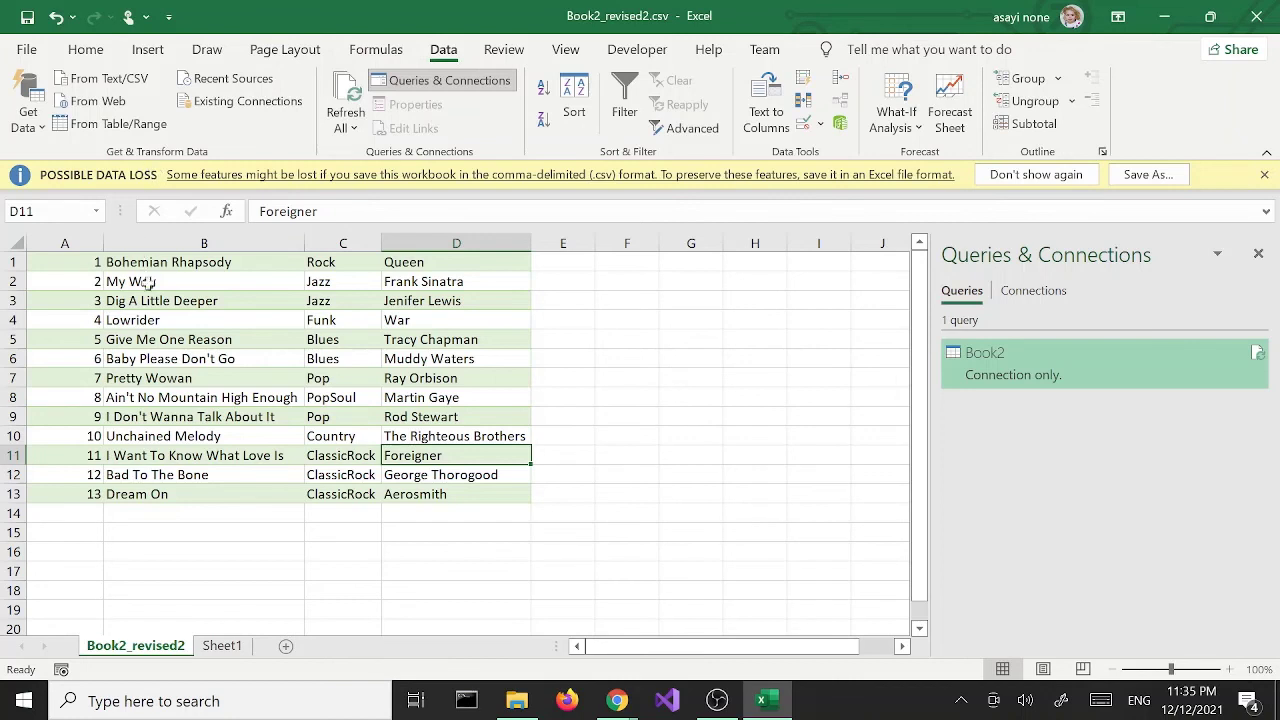
left_click(268, 393)
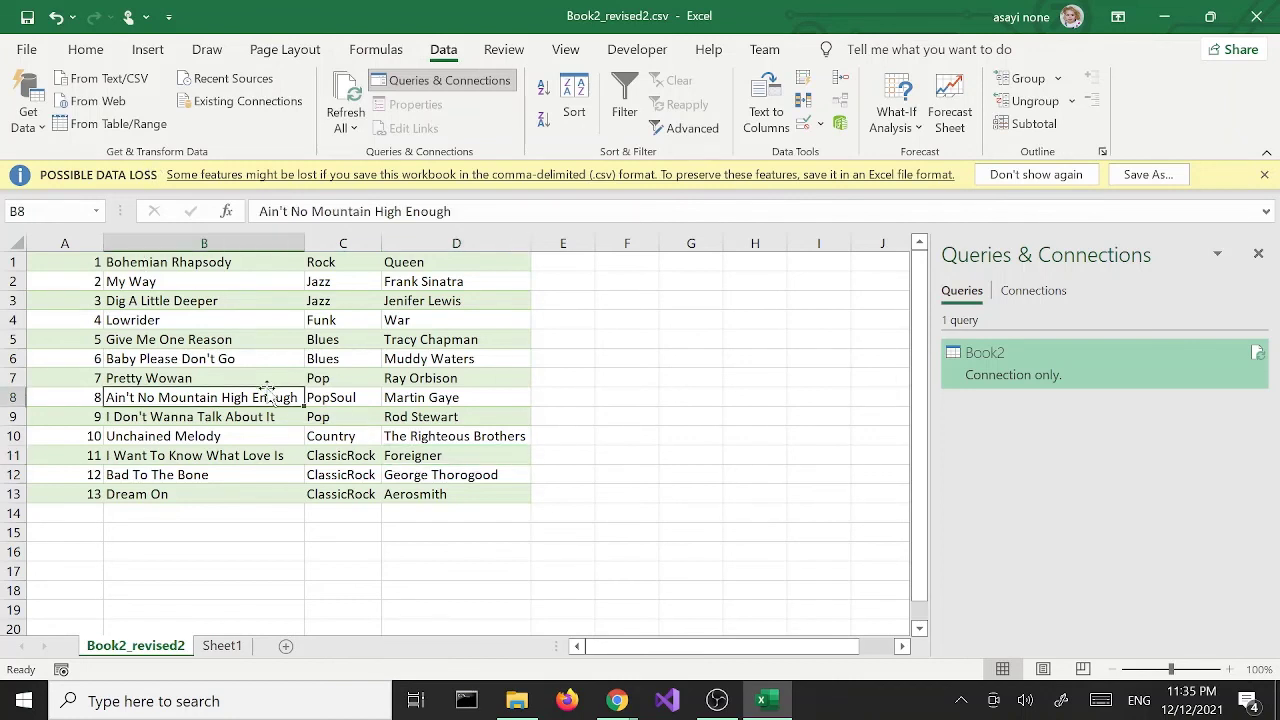
key("ctrl+Up")
left_click(268, 395)
left_click(385, 477)
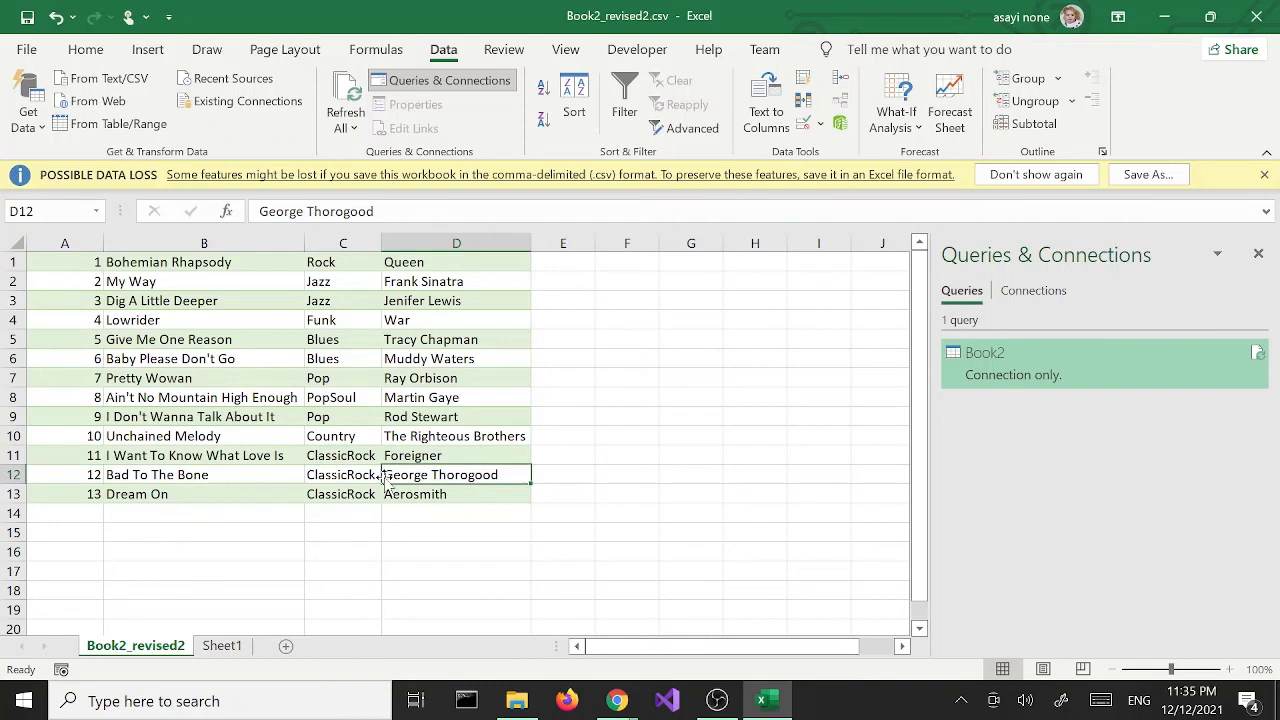